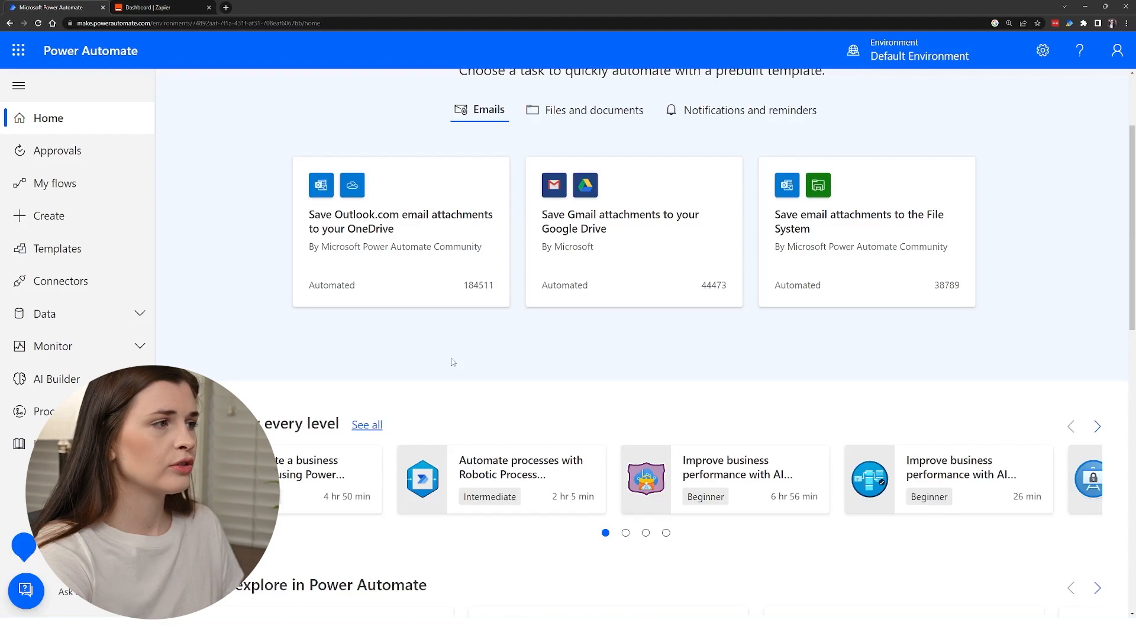
Open the "YouTube Post to Twitter" cloud flow from the list of flows and start editing it.
{"action": "left_click", "coordinate": [86, 191]}
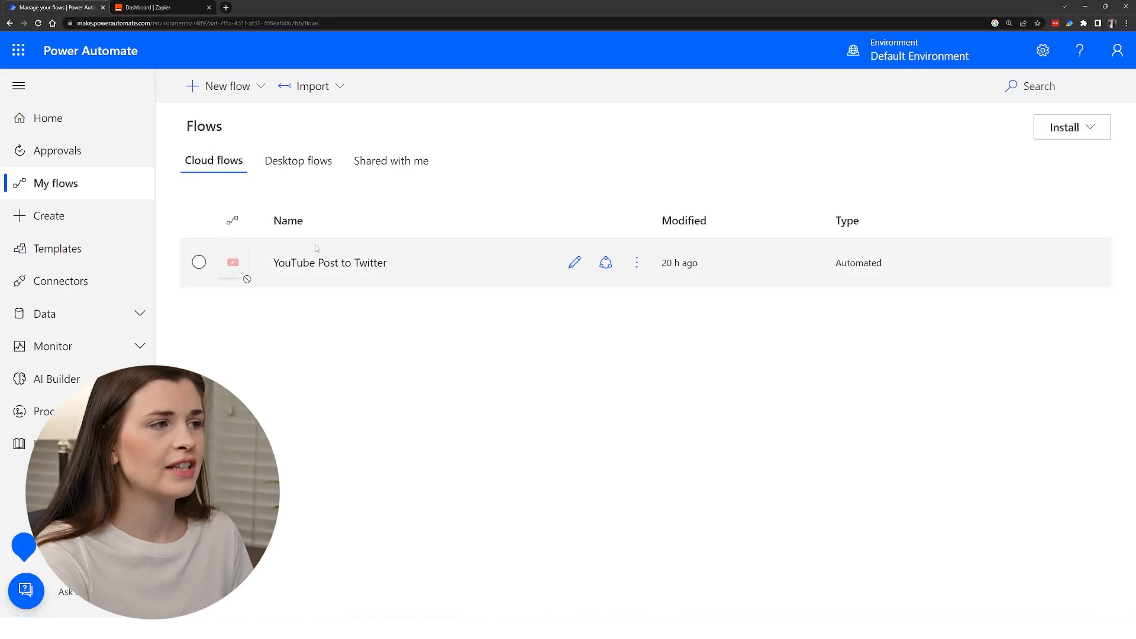
{"action": "left_click", "coordinate": [331, 263]}
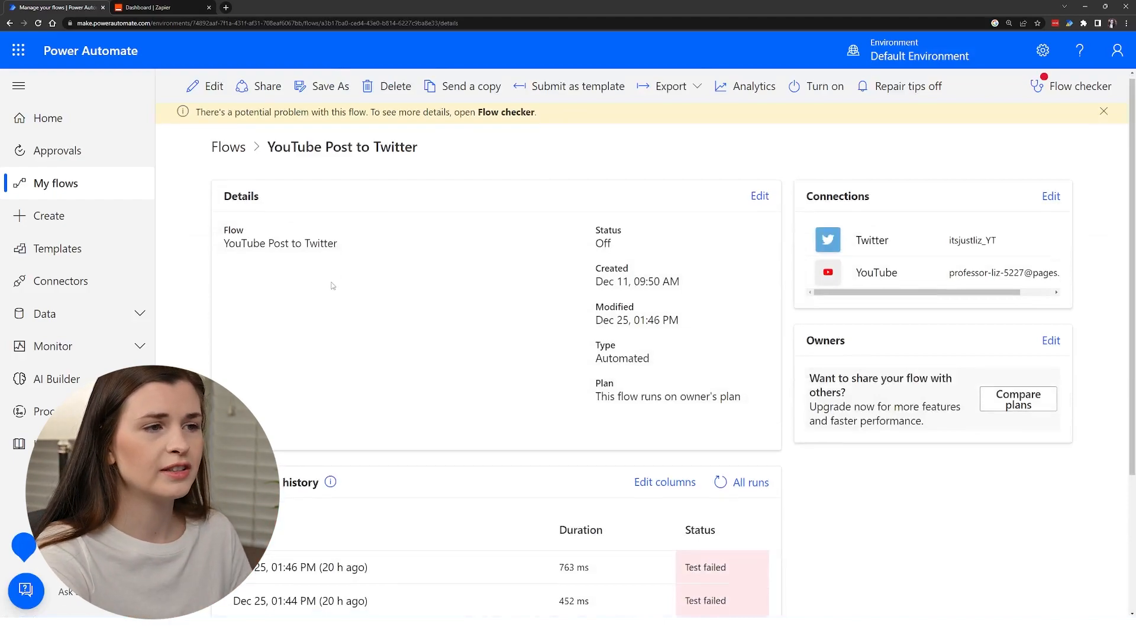
{"action": "scroll", "coordinate": [335, 269], "scroll_direction": "down", "scroll_amount": 3}
{"action": "mouse_move", "coordinate": [335, 307]}
{"action": "scroll", "coordinate": [336, 306], "scroll_direction": "up", "scroll_amount": 3}
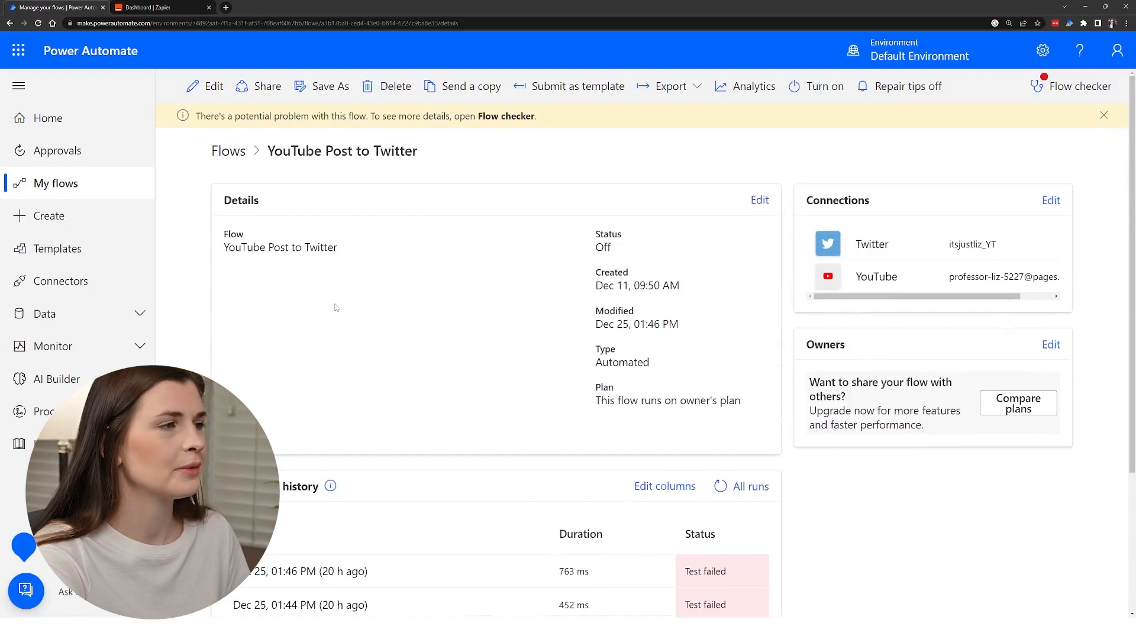
{"action": "left_click", "coordinate": [215, 88]}
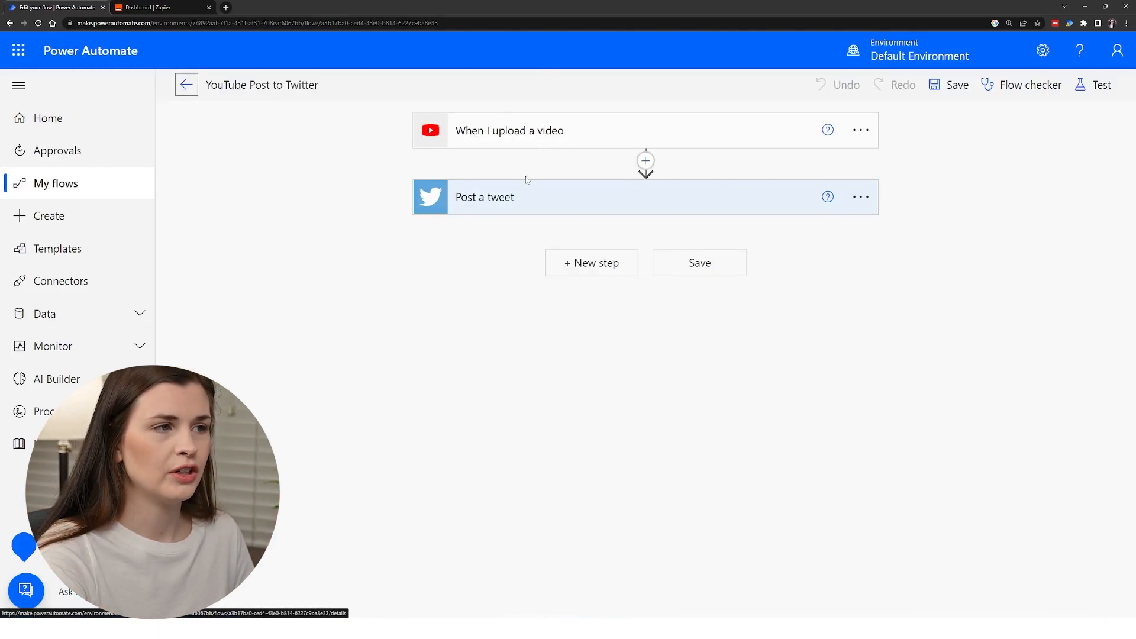
Expand the "When I upload a video" trigger and the "Post a tweet" action to examine the tweet text and available dynamic content.
{"action": "left_click", "coordinate": [601, 148]}
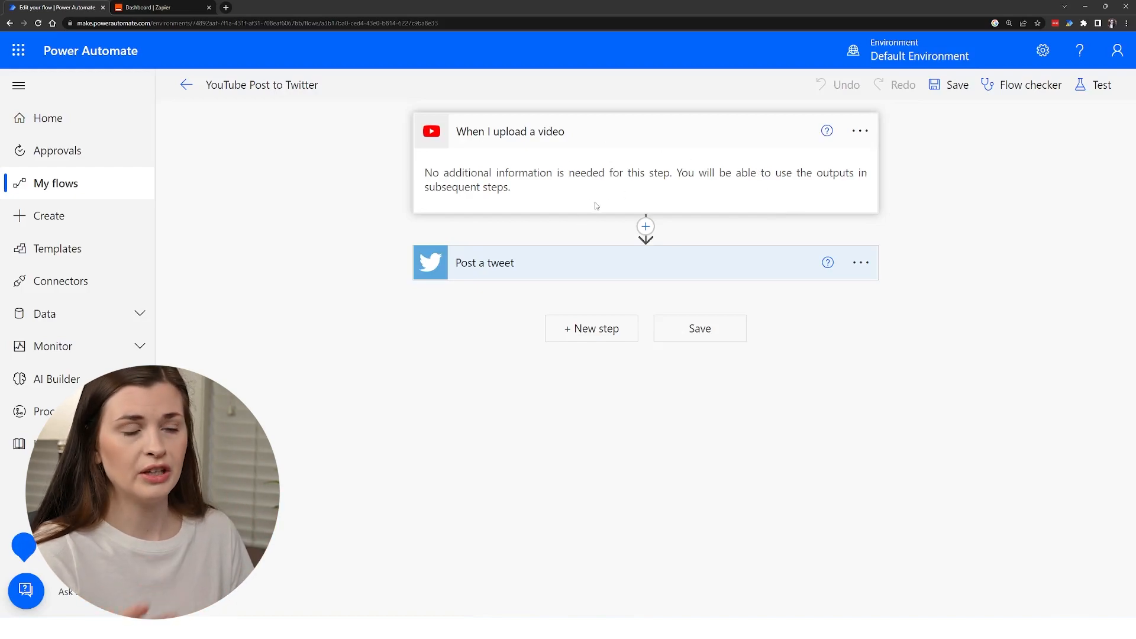
{"action": "left_click", "coordinate": [547, 273]}
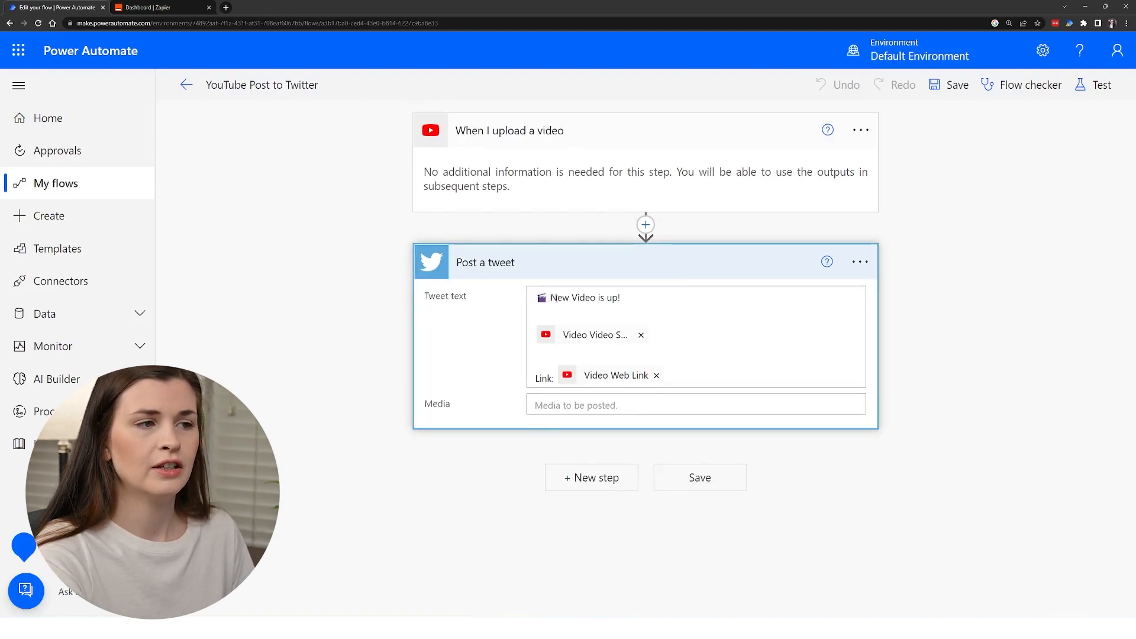
{"action": "left_click", "coordinate": [625, 298]}
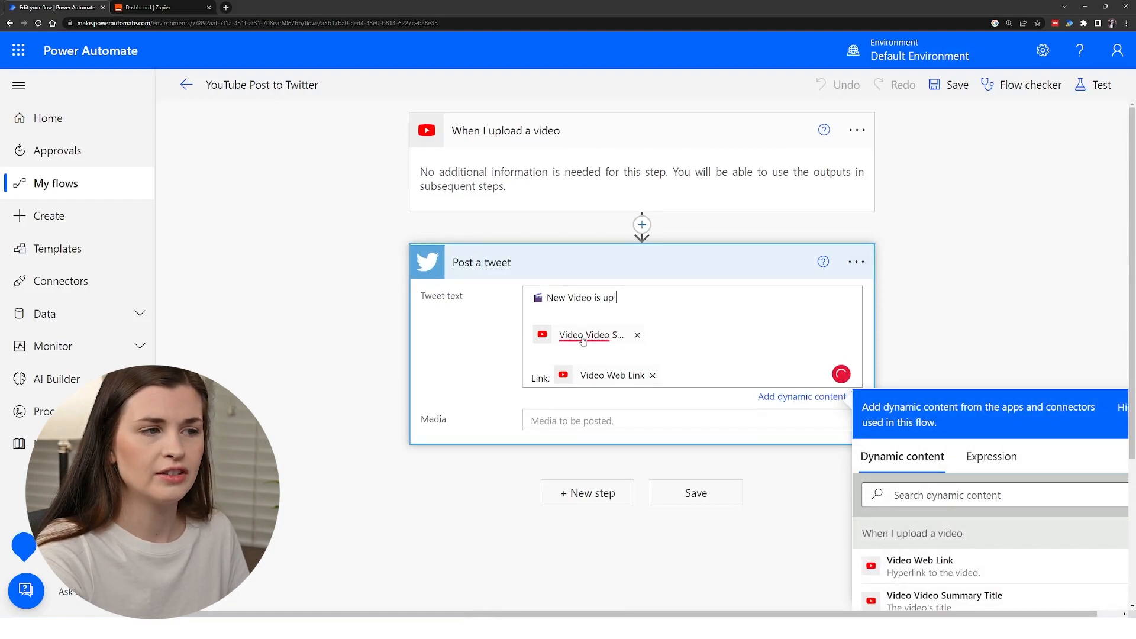
{"action": "mouse_move", "coordinate": [595, 342]}
{"action": "left_click", "coordinate": [665, 312]}
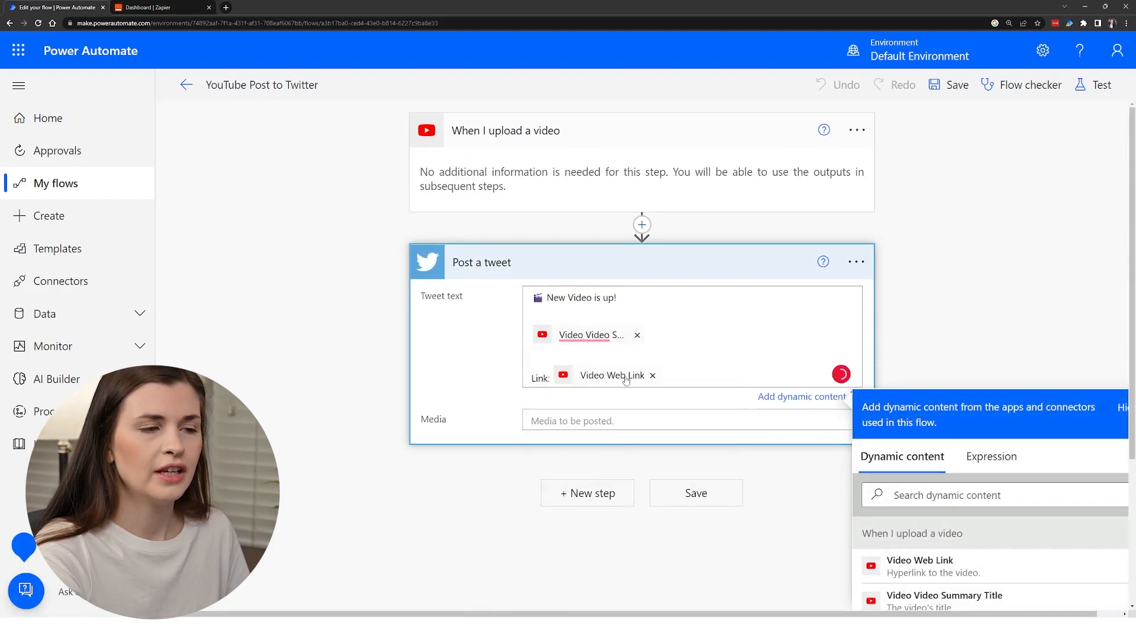
{"action": "scroll", "coordinate": [665, 347], "scroll_direction": "down", "scroll_amount": 2}
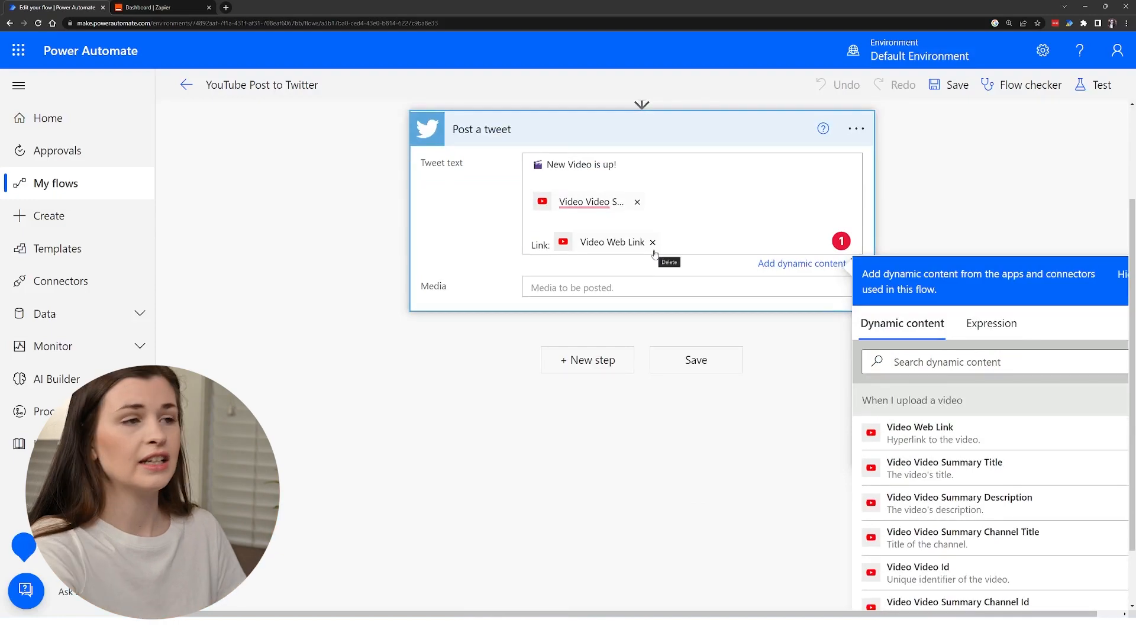
{"action": "left_click", "coordinate": [965, 172]}
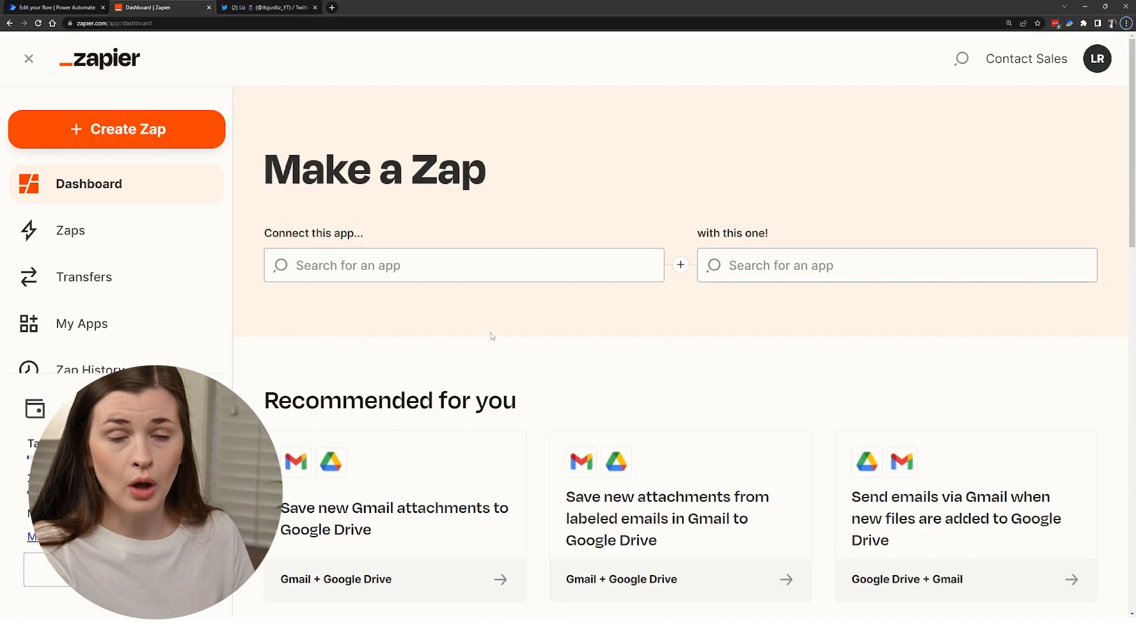
Look over Zapier's recommended templates and open the existing "YouTube Post to Twitter Post" Zap for editing.
{"action": "scroll", "coordinate": [494, 332], "scroll_direction": "down", "scroll_amount": 2}
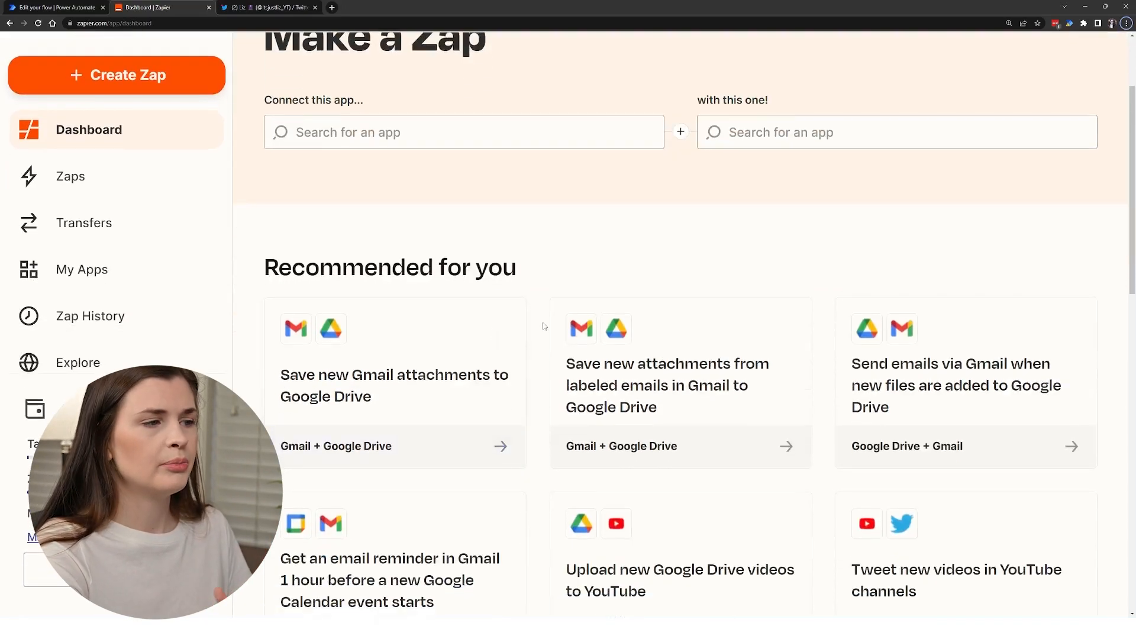
{"action": "scroll", "coordinate": [544, 326], "scroll_direction": "down", "scroll_amount": 1}
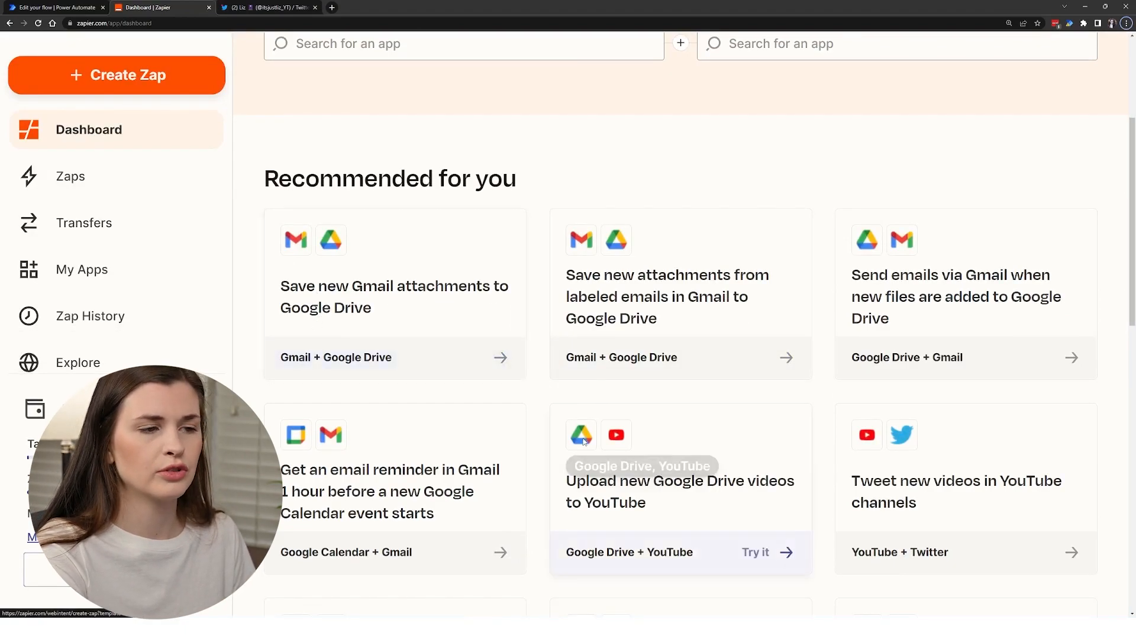
{"action": "scroll", "coordinate": [584, 441], "scroll_direction": "down", "scroll_amount": 2}
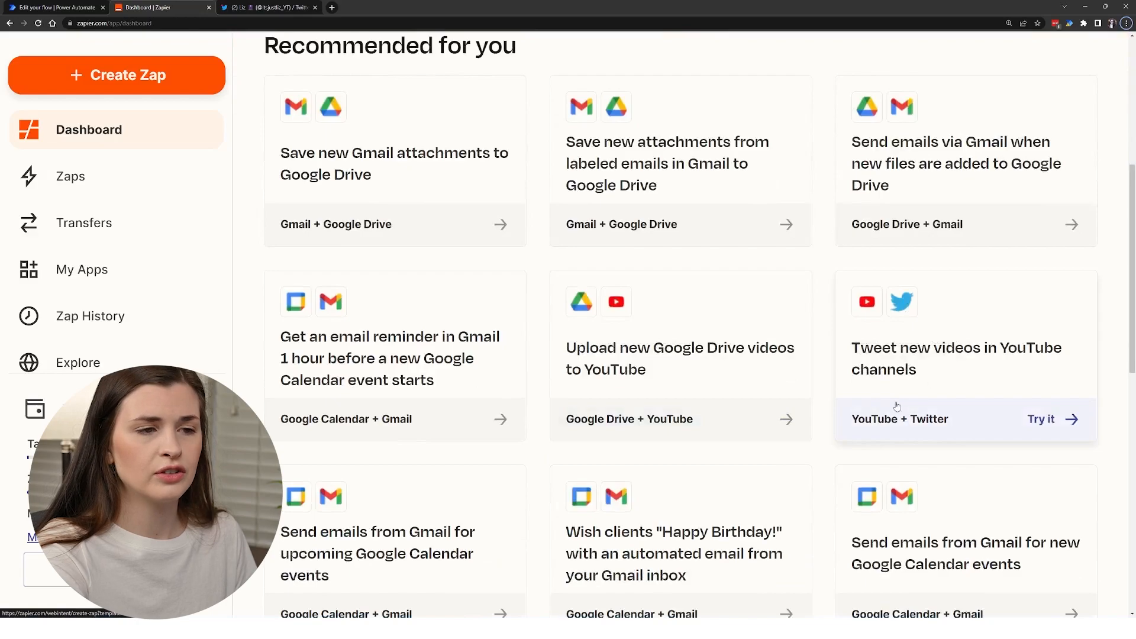
{"action": "scroll", "coordinate": [897, 406], "scroll_direction": "down", "scroll_amount": 3}
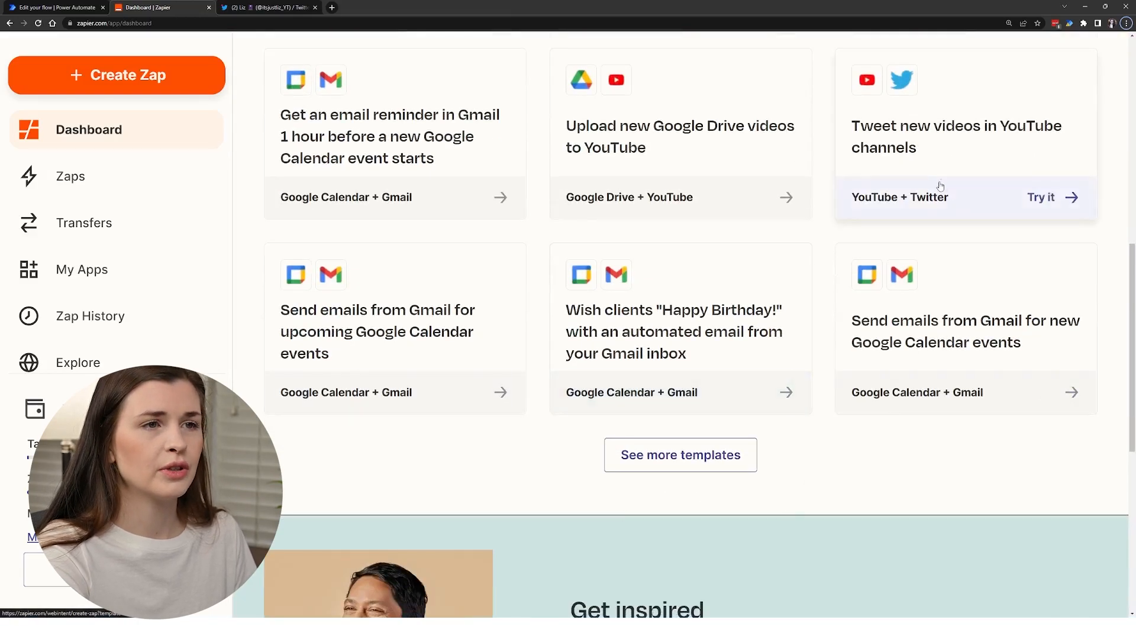
{"action": "scroll", "coordinate": [396, 330], "scroll_direction": "up", "scroll_amount": 4}
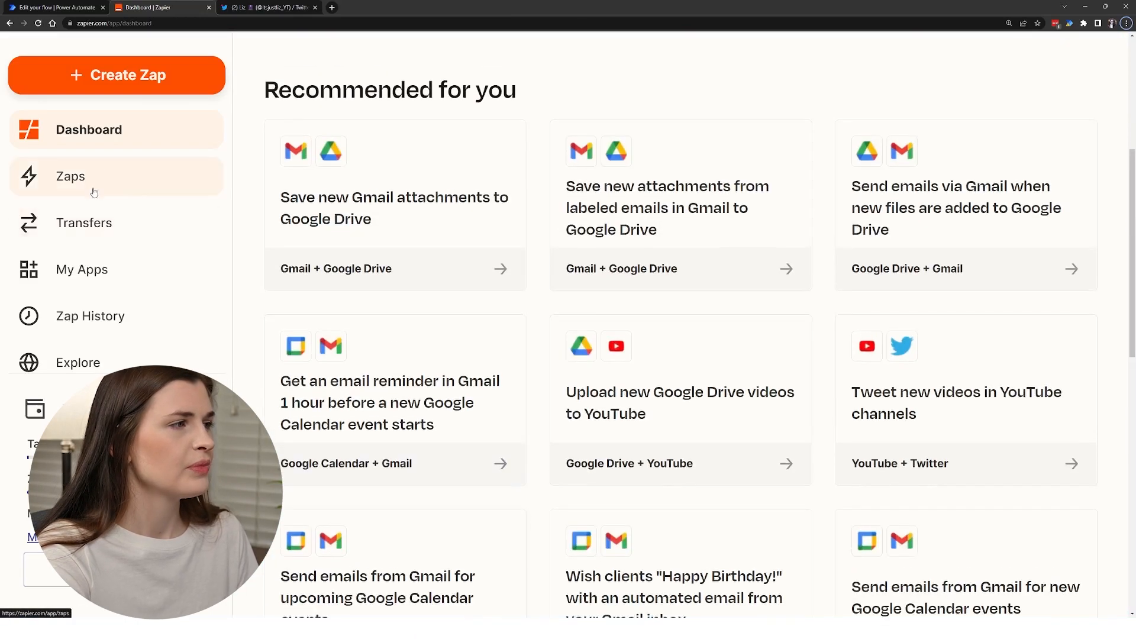
{"action": "left_click", "coordinate": [93, 189]}
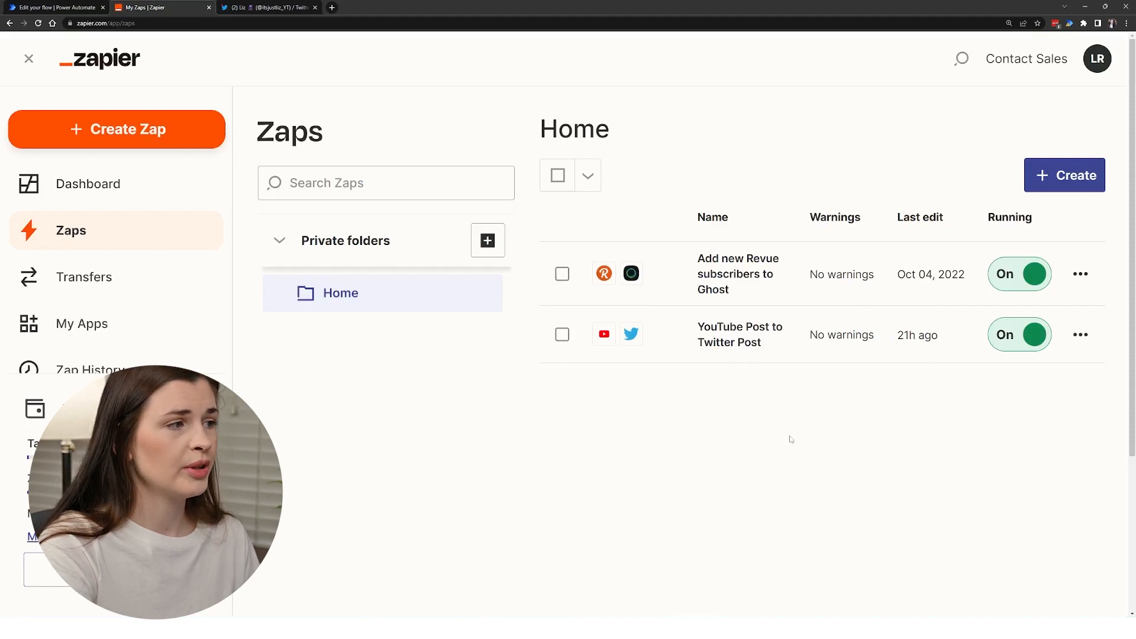
{"action": "left_click", "coordinate": [727, 340]}
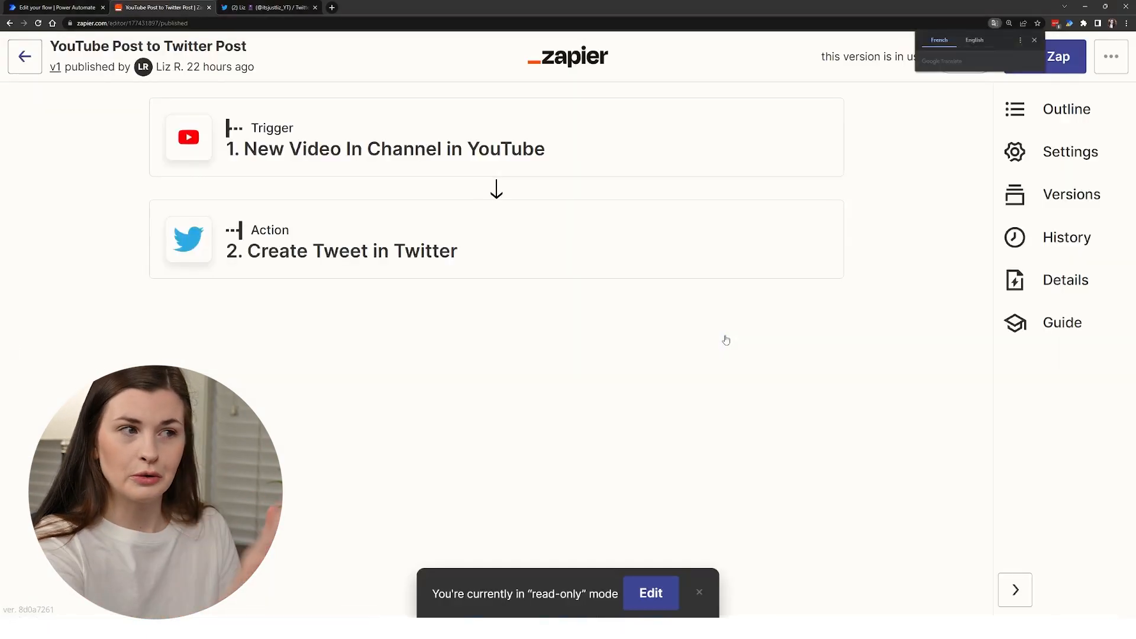
{"action": "left_click", "coordinate": [651, 593]}
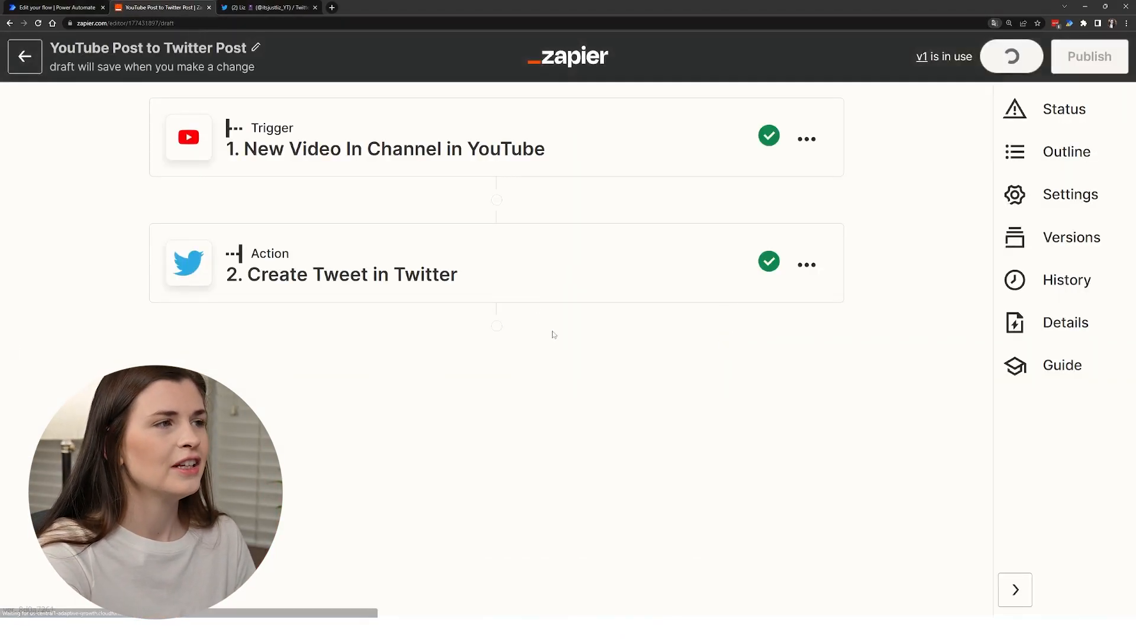
Expand the YouTube trigger and review its available events and the alternative trigger apps without changing the selection.
{"action": "left_click", "coordinate": [581, 159]}
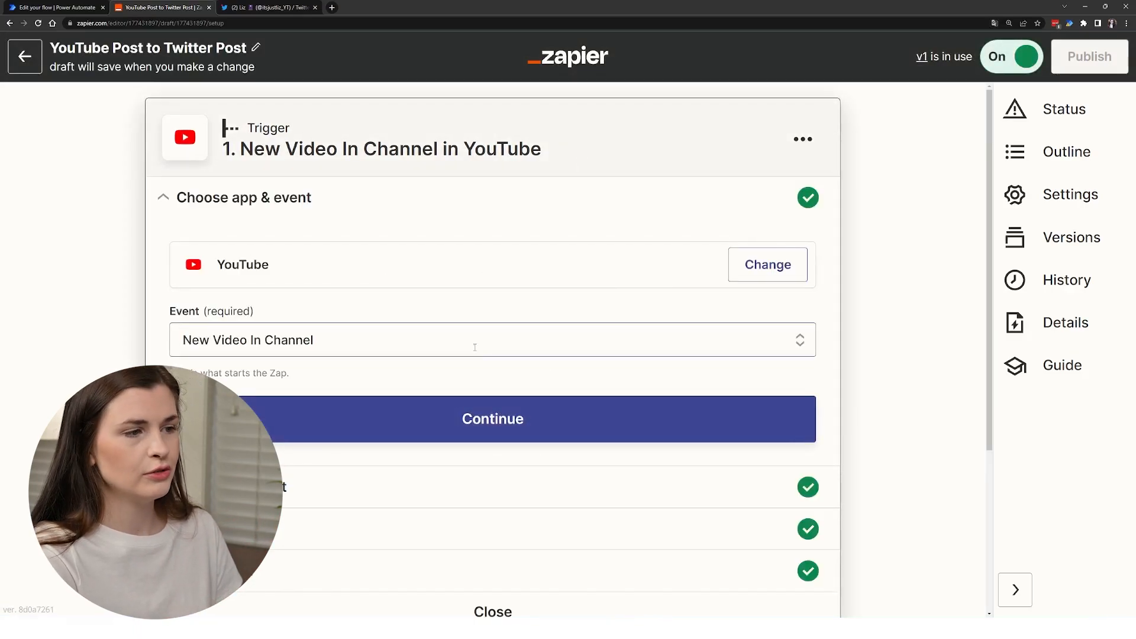
{"action": "scroll", "coordinate": [475, 343], "scroll_direction": "down", "scroll_amount": 3}
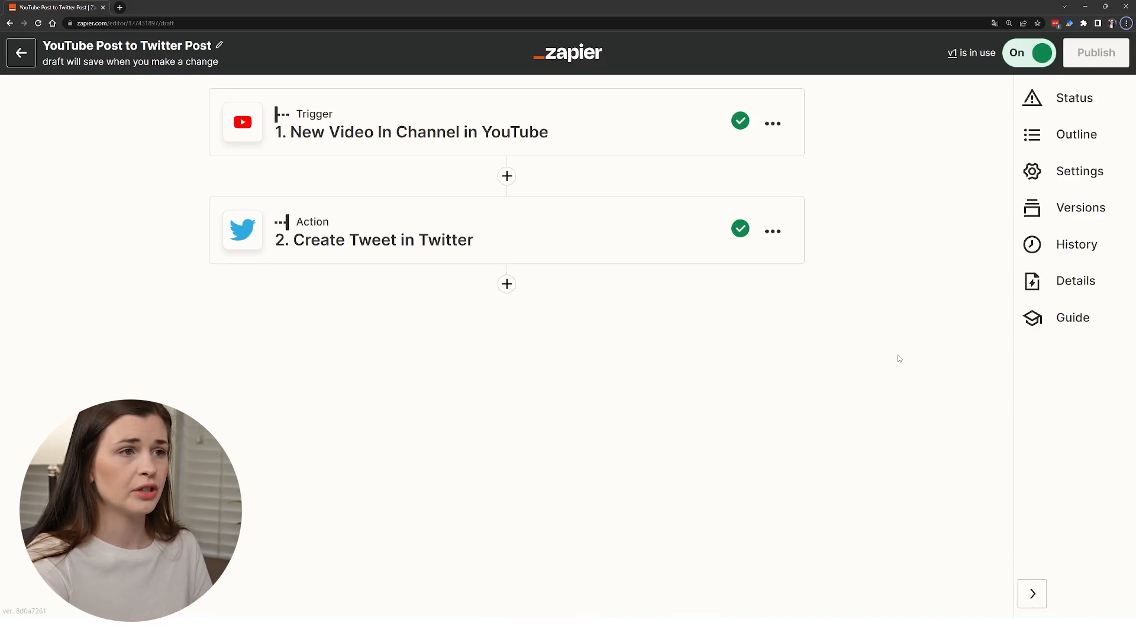
{"action": "left_click", "coordinate": [502, 122]}
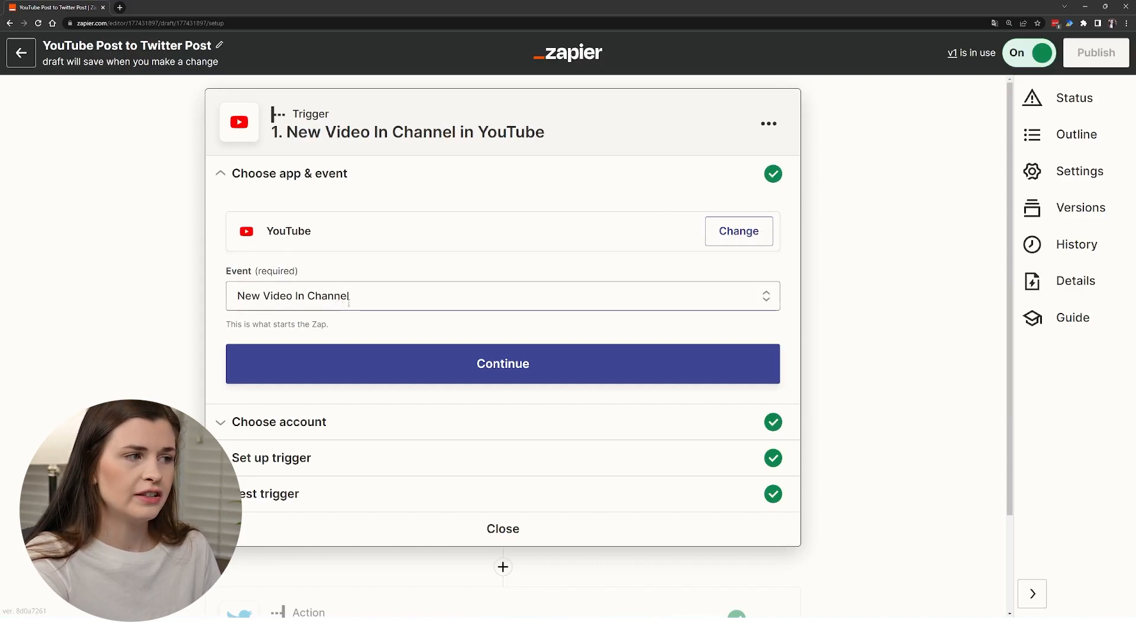
{"action": "left_click", "coordinate": [419, 307]}
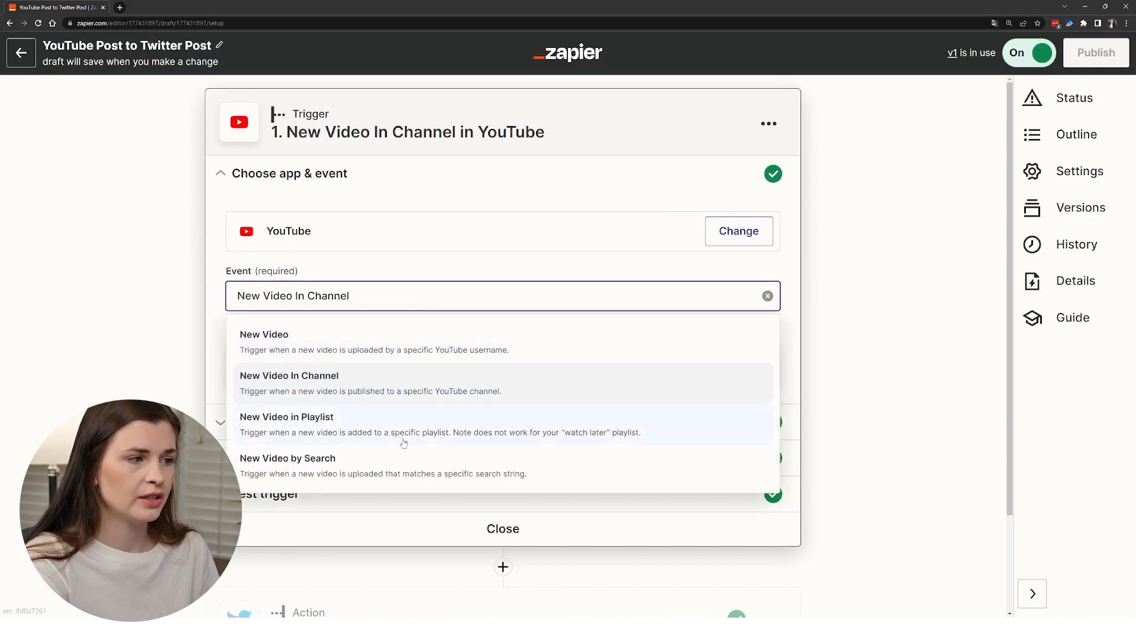
{"action": "left_click", "coordinate": [885, 352]}
{"action": "scroll", "coordinate": [477, 406], "scroll_direction": "down", "scroll_amount": 2}
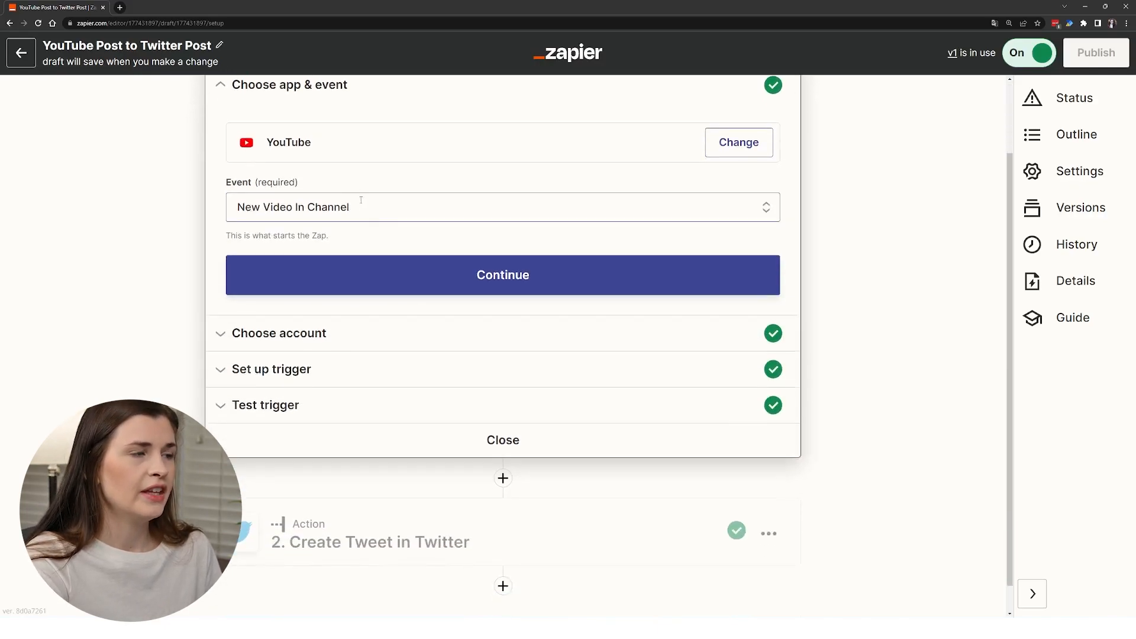
{"action": "scroll", "coordinate": [328, 178], "scroll_direction": "up", "scroll_amount": 3}
{"action": "left_click", "coordinate": [661, 240]}
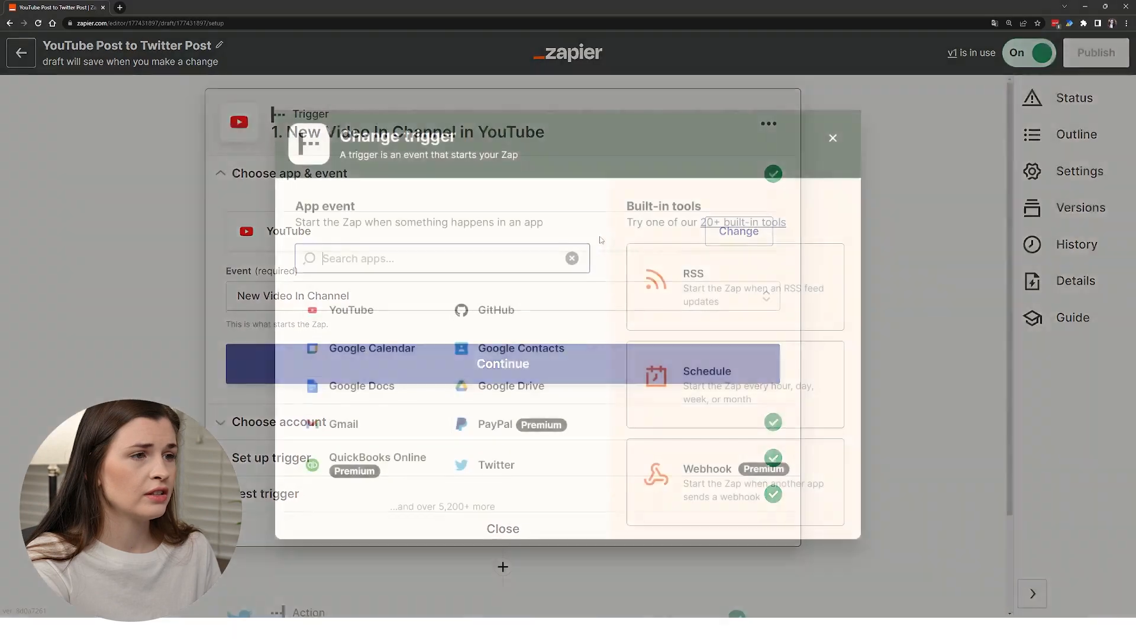
{"action": "left_click", "coordinate": [840, 139]}
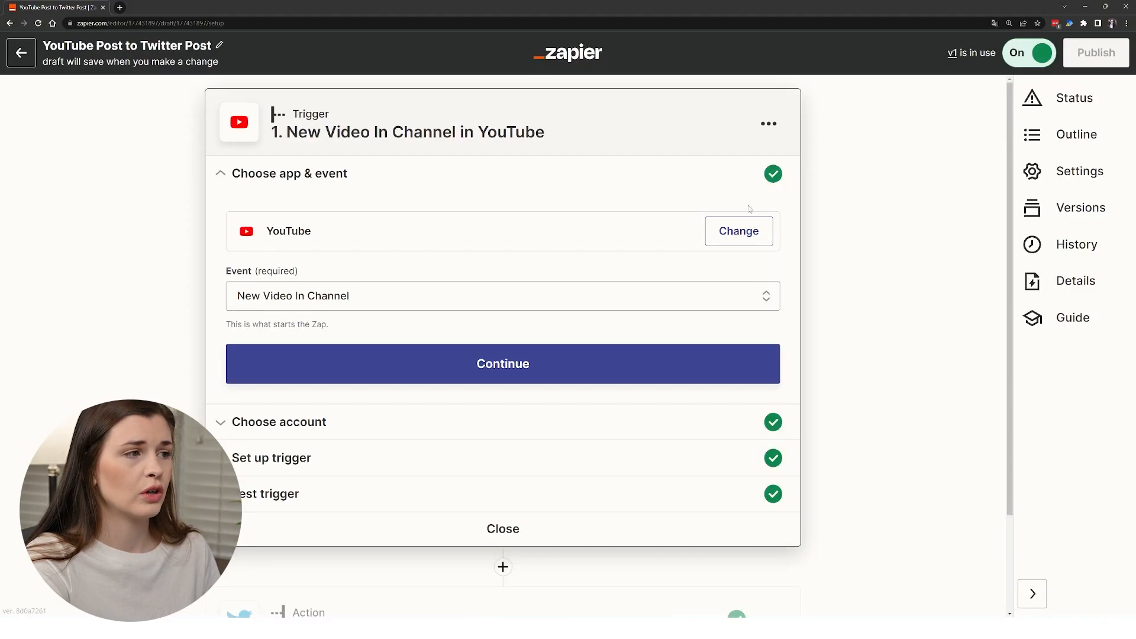
Review the account choices for the trigger, keep the YouTube account and continue to the trigger setup.
{"action": "left_click", "coordinate": [443, 431]}
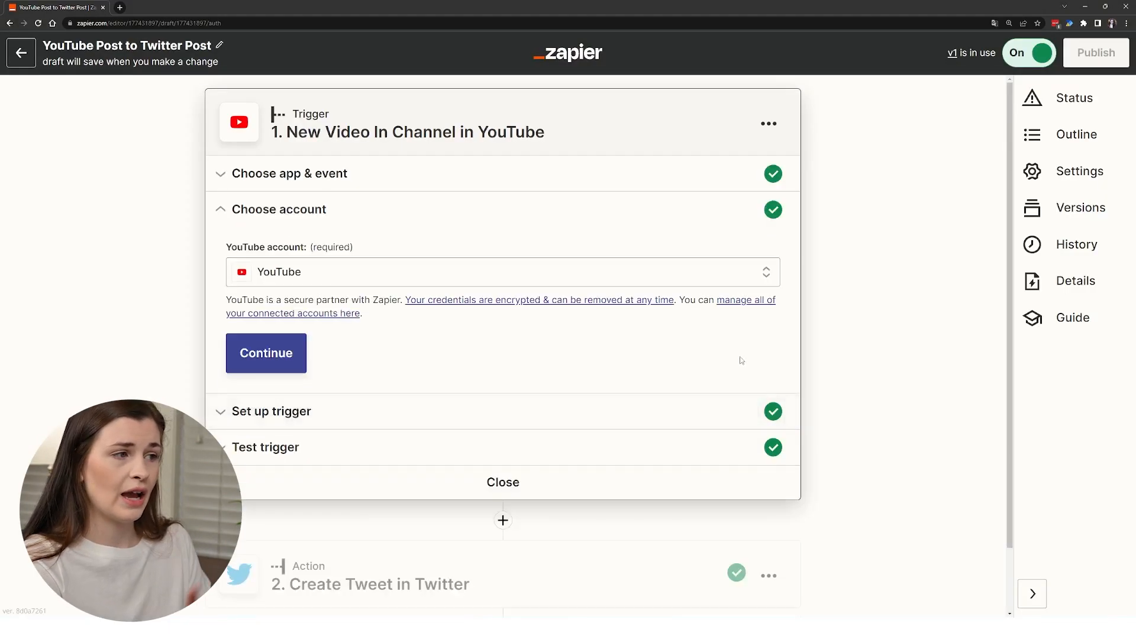
{"action": "left_click", "coordinate": [519, 278]}
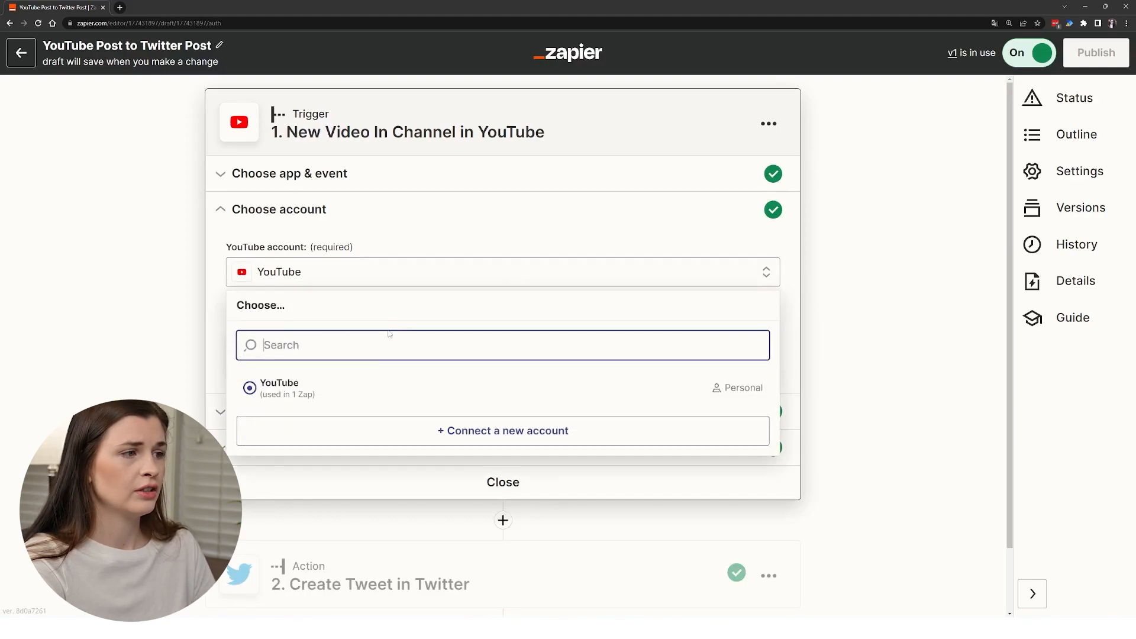
{"action": "left_click", "coordinate": [845, 349]}
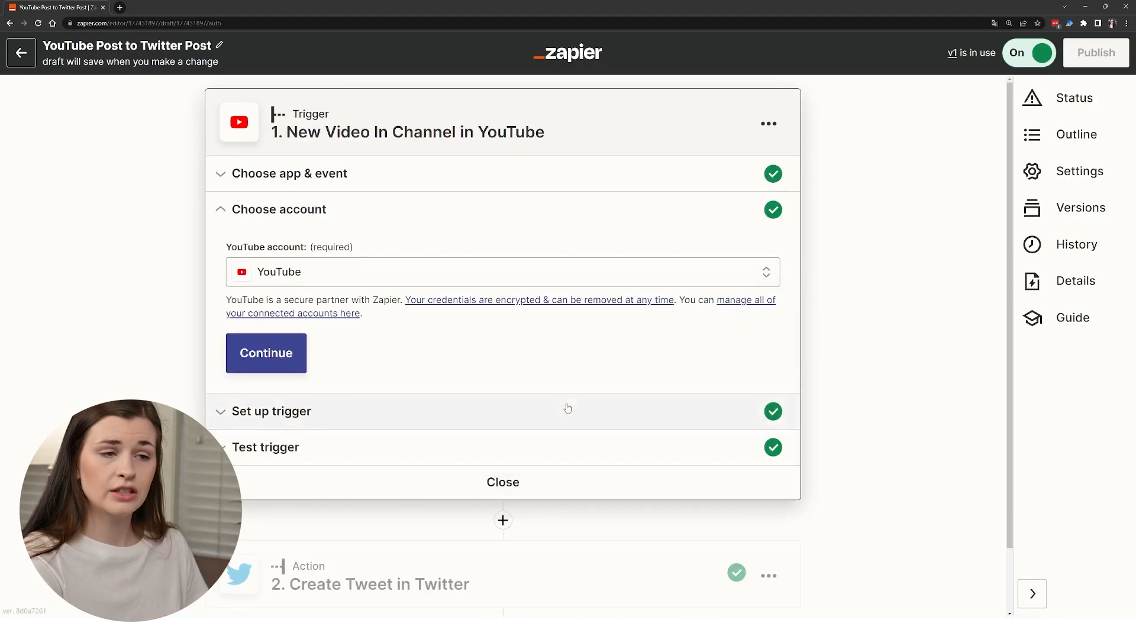
{"action": "left_click", "coordinate": [295, 371]}
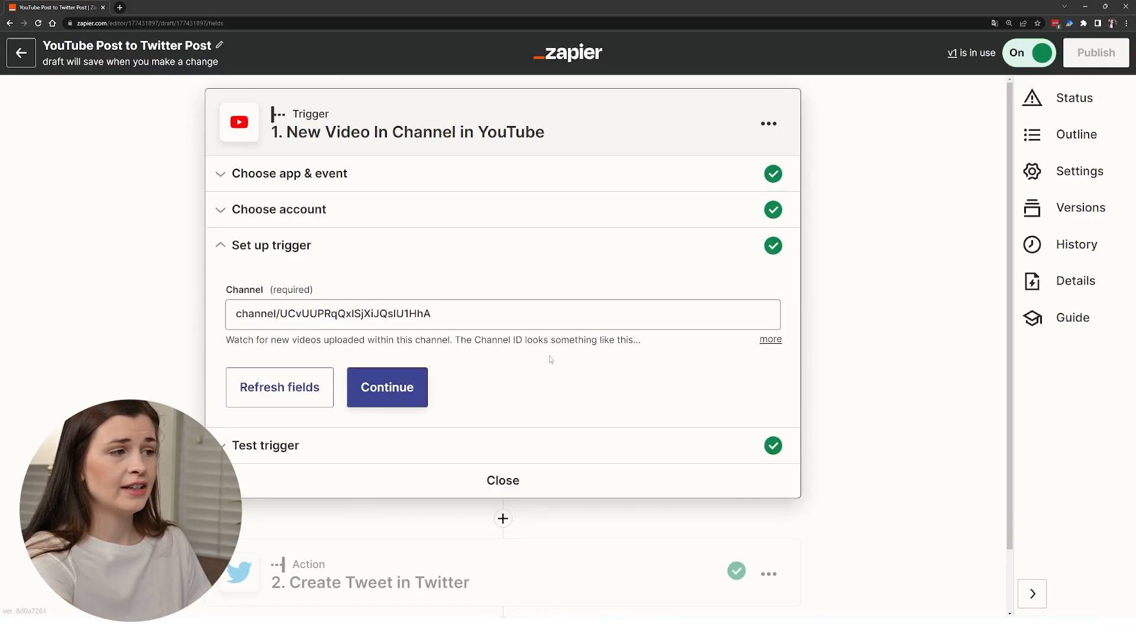
Highlight the channel ID in the trigger's Channel field for inspection, keep it and continue to the trigger test.
{"action": "left_click_drag", "start_coordinate": [432, 313], "coordinate": [274, 325]}
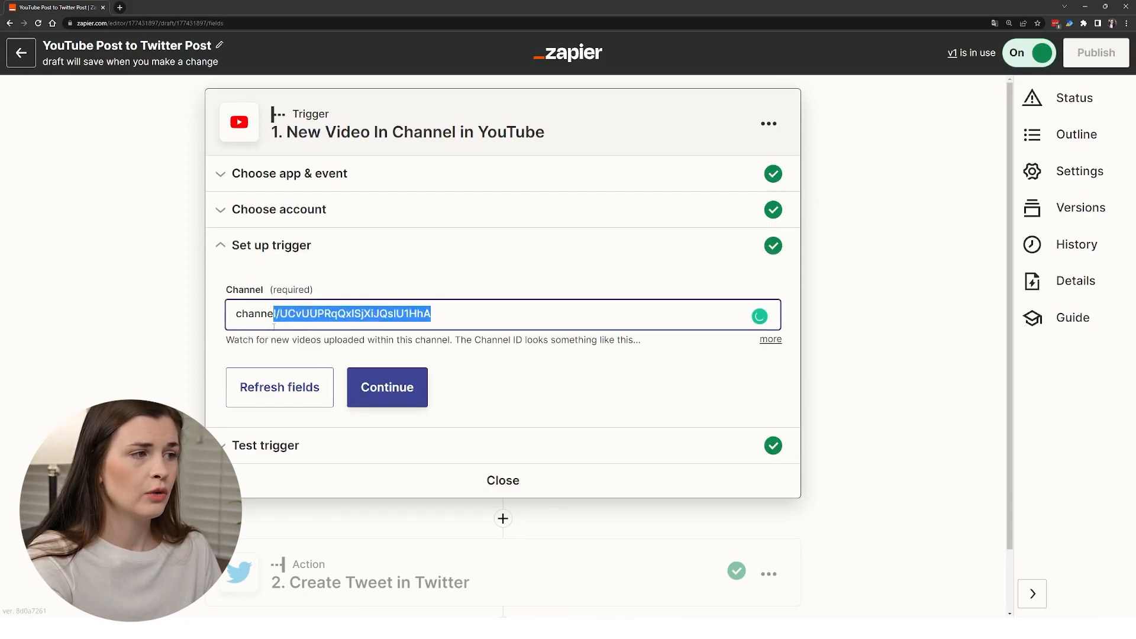
{"action": "left_click", "coordinate": [834, 357]}
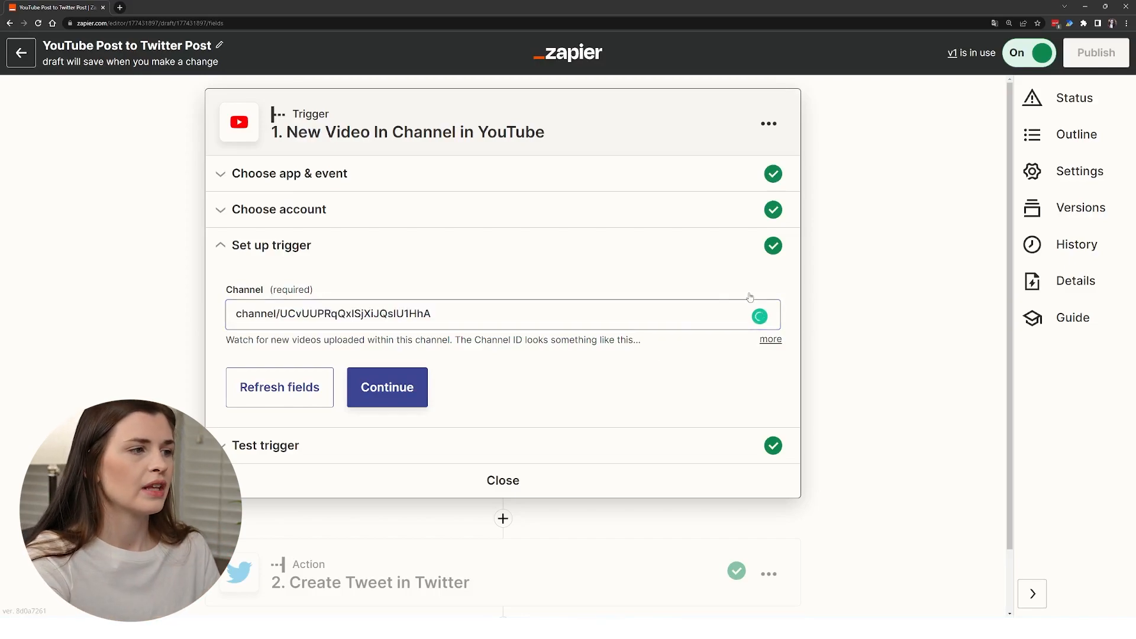
{"action": "left_click", "coordinate": [272, 317]}
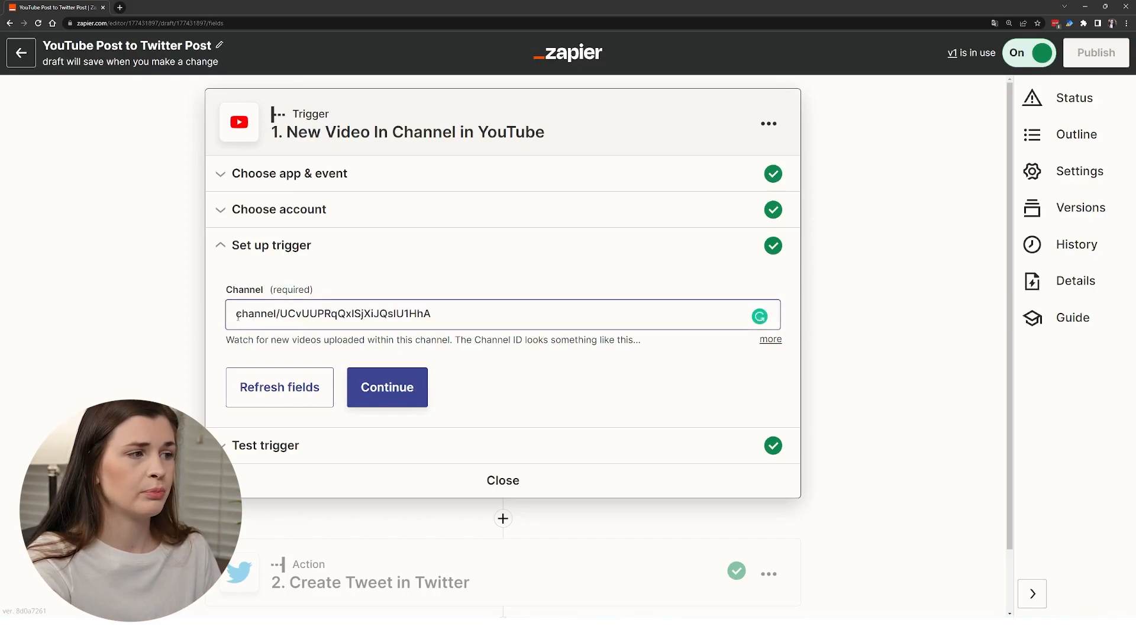
{"action": "left_click_drag", "start_coordinate": [281, 315], "coordinate": [450, 312]}
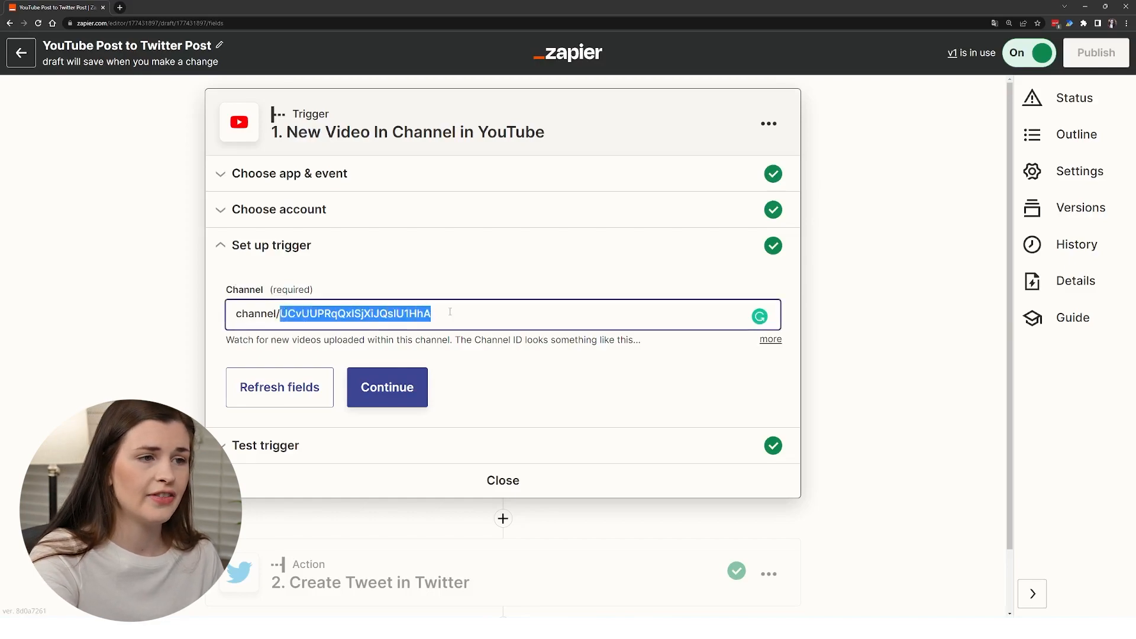
{"action": "left_click", "coordinate": [843, 335]}
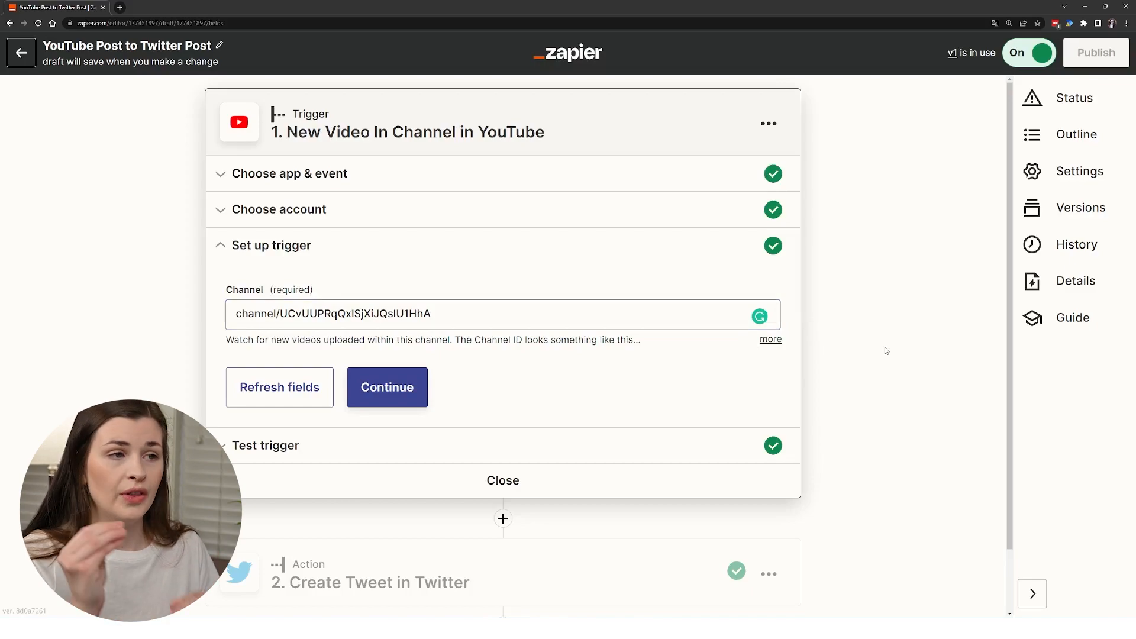
{"action": "left_click", "coordinate": [414, 389]}
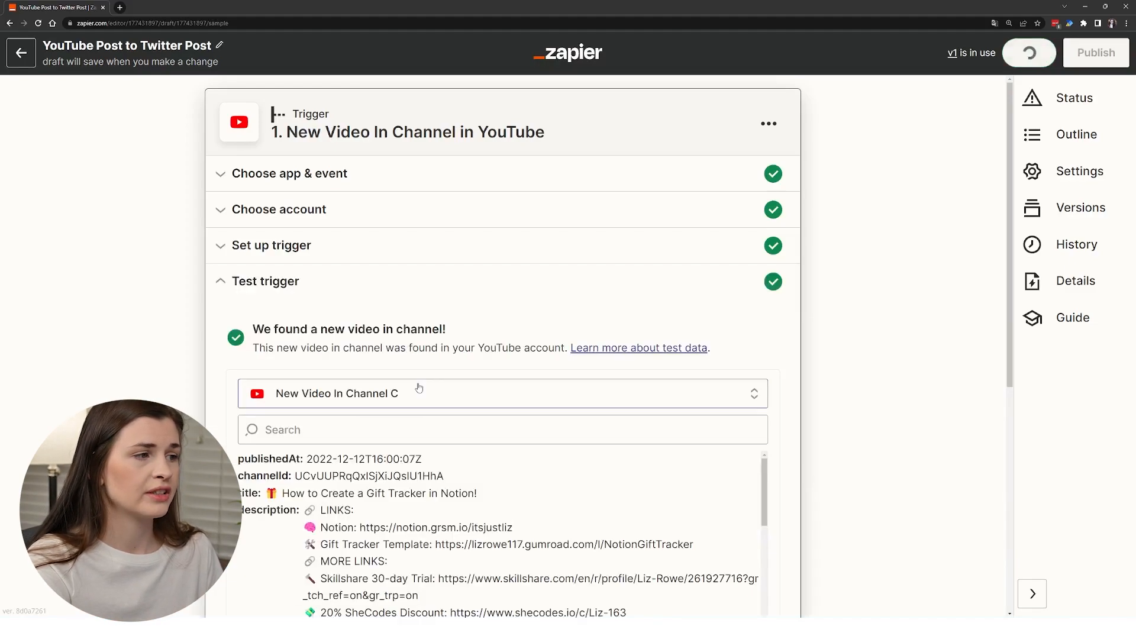
Review the sample video data returned by the trigger test down to the last field and continue to the Twitter action.
{"action": "scroll", "coordinate": [825, 395], "scroll_direction": "down", "scroll_amount": 2}
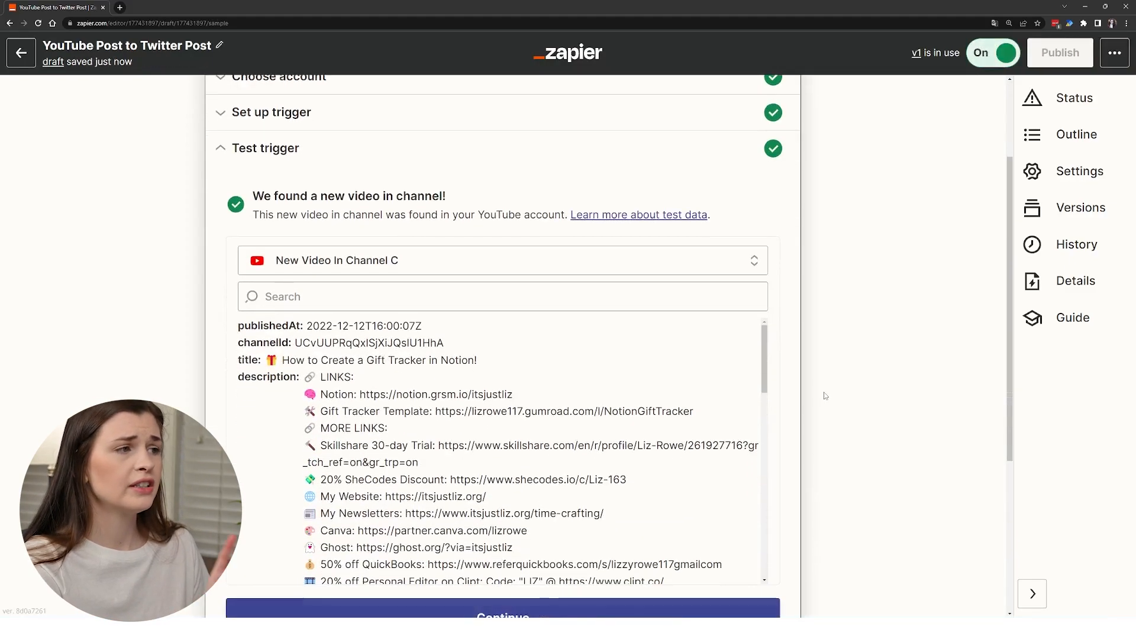
{"action": "scroll", "coordinate": [826, 395], "scroll_direction": "up", "scroll_amount": 1}
{"action": "scroll", "coordinate": [826, 395], "scroll_direction": "down", "scroll_amount": 1}
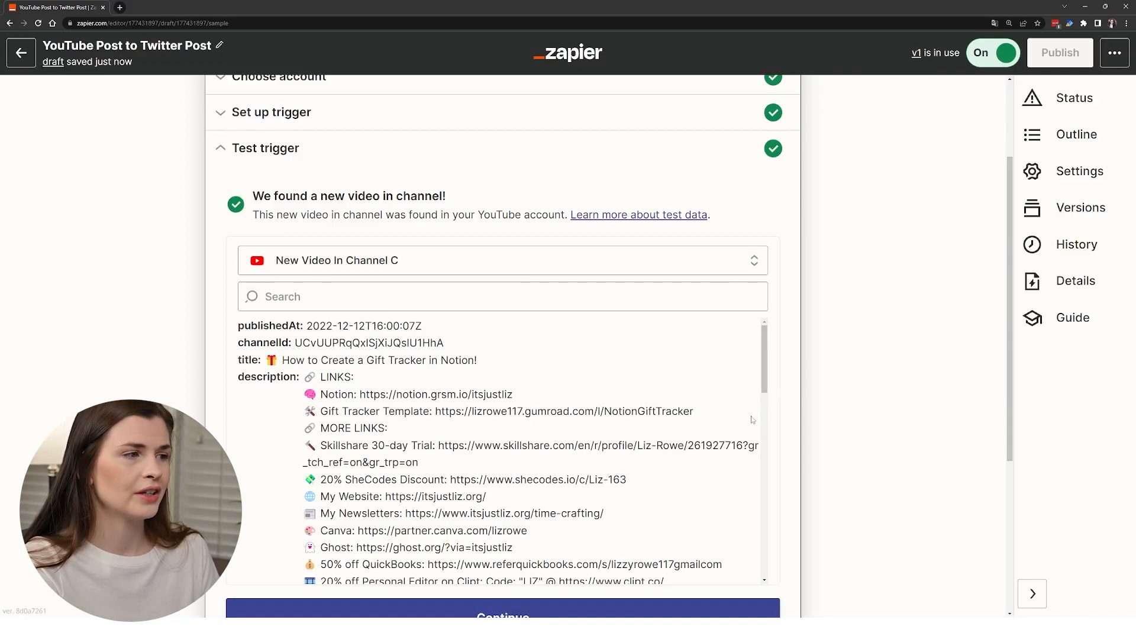
{"action": "scroll", "coordinate": [752, 420], "scroll_direction": "down", "scroll_amount": 5}
{"action": "scroll", "coordinate": [474, 456], "scroll_direction": "down", "scroll_amount": 10}
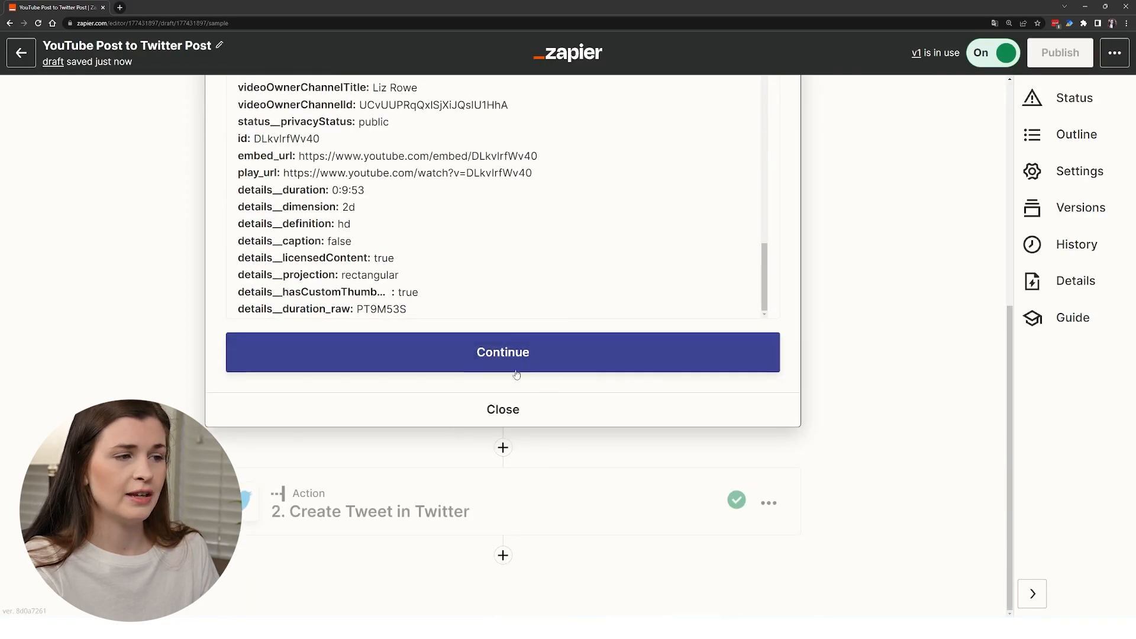
{"action": "left_click", "coordinate": [496, 366]}
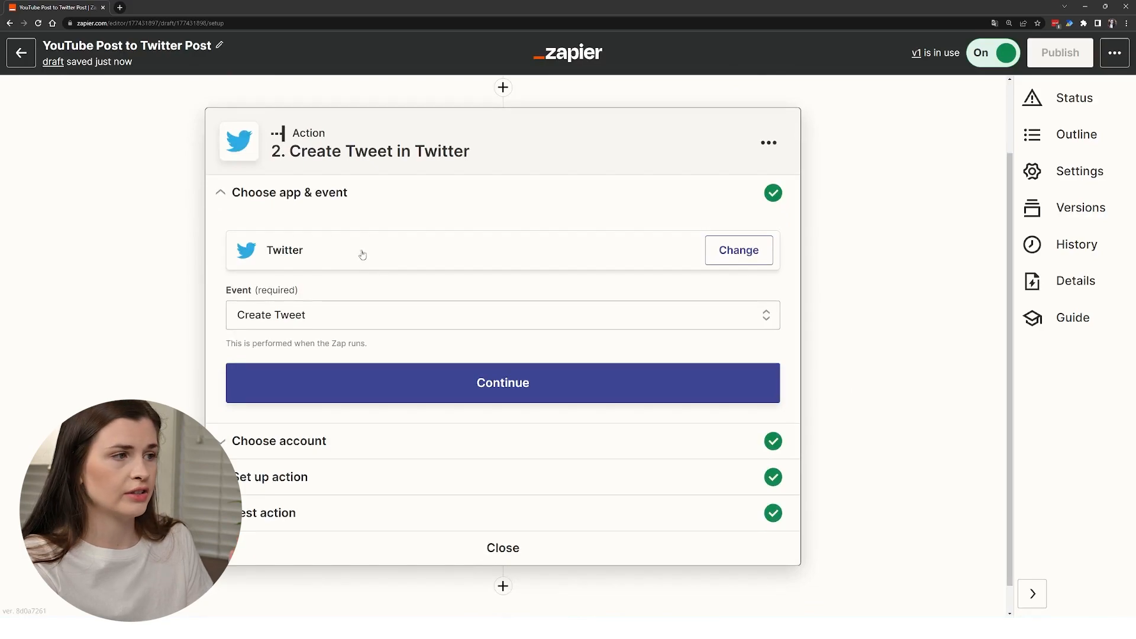
Keep Twitter's Create Tweet event and the connected Twitter account, and open the action setup.
{"action": "left_click", "coordinate": [398, 392]}
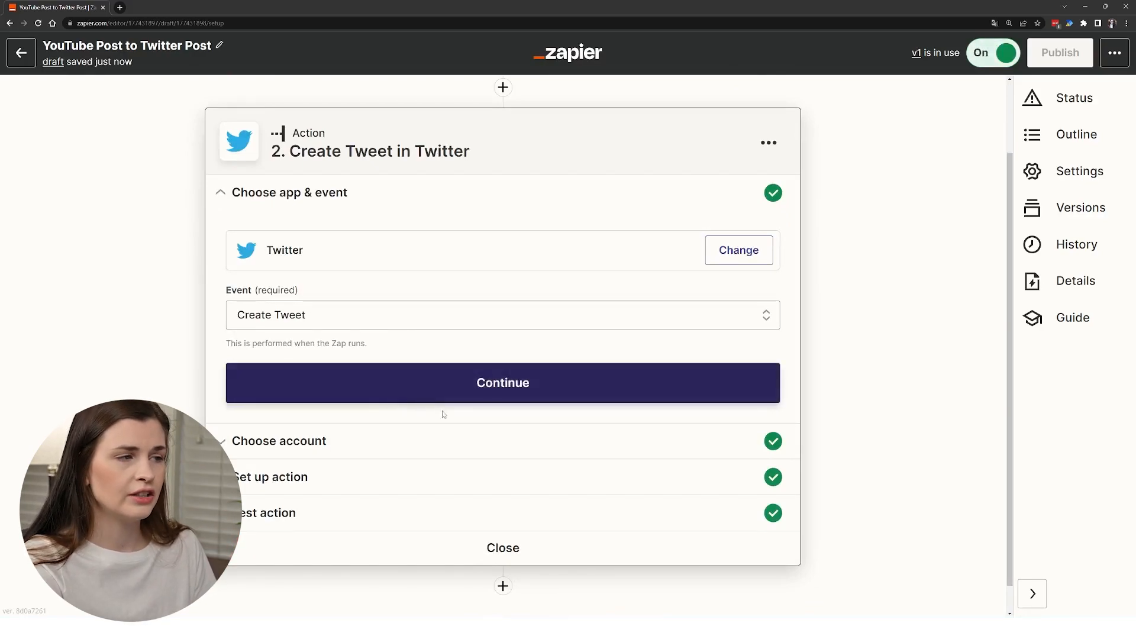
{"action": "left_click", "coordinate": [420, 439]}
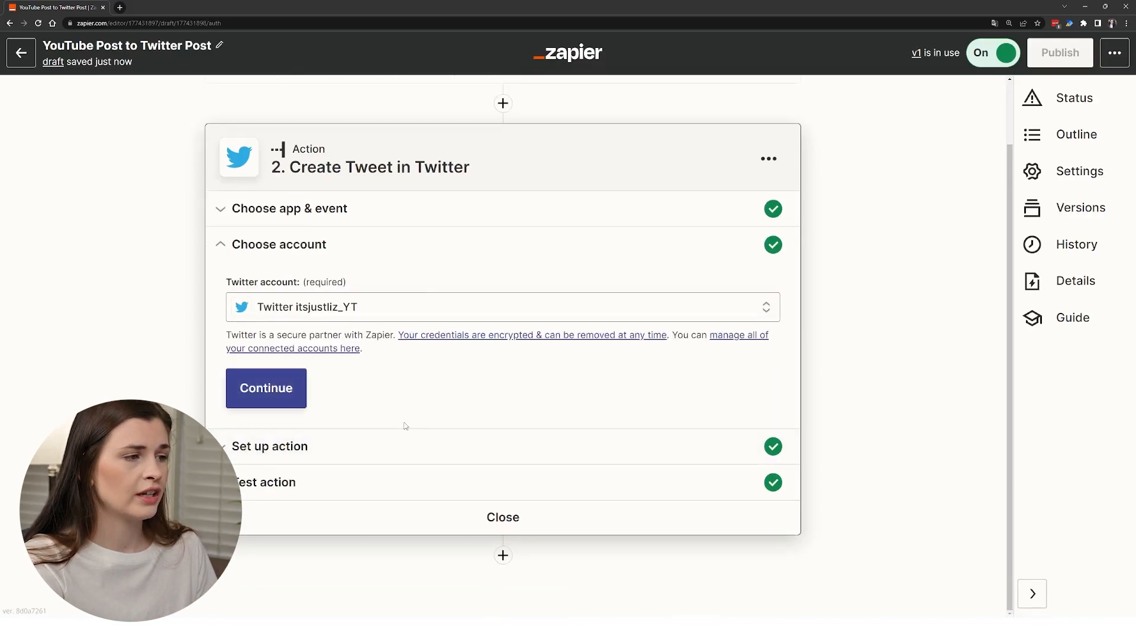
{"action": "left_click", "coordinate": [393, 450]}
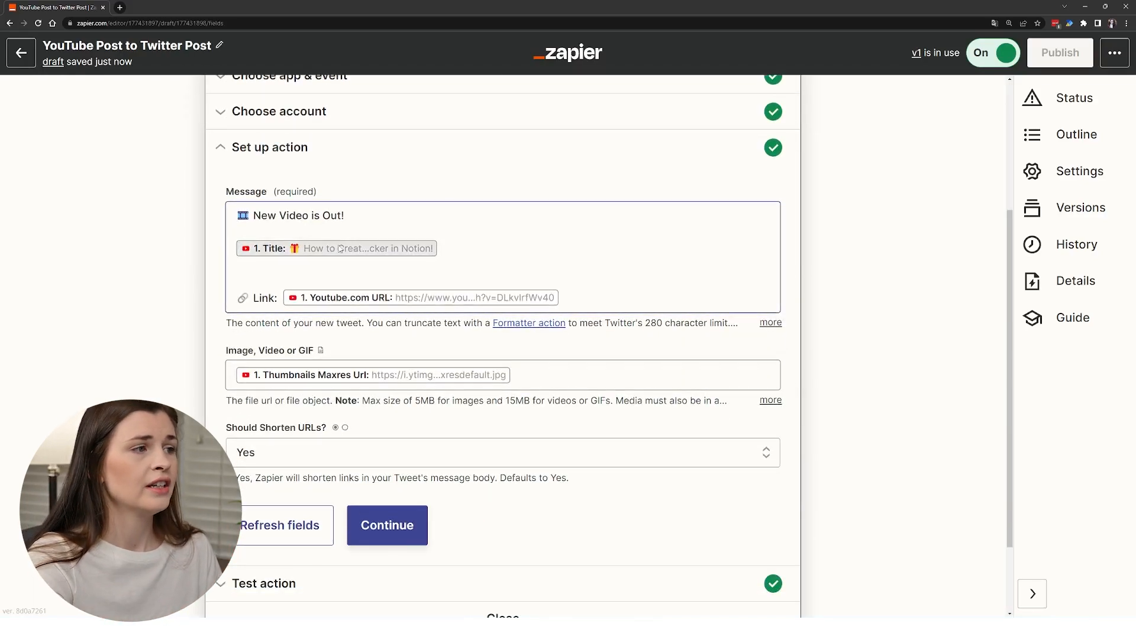
Replace the emoji before "New Video is Out!" in the tweet message with the clapper board emoji, found by searching "film".
{"action": "left_click", "coordinate": [250, 216]}
{"action": "key", "text": "BackSpace"}
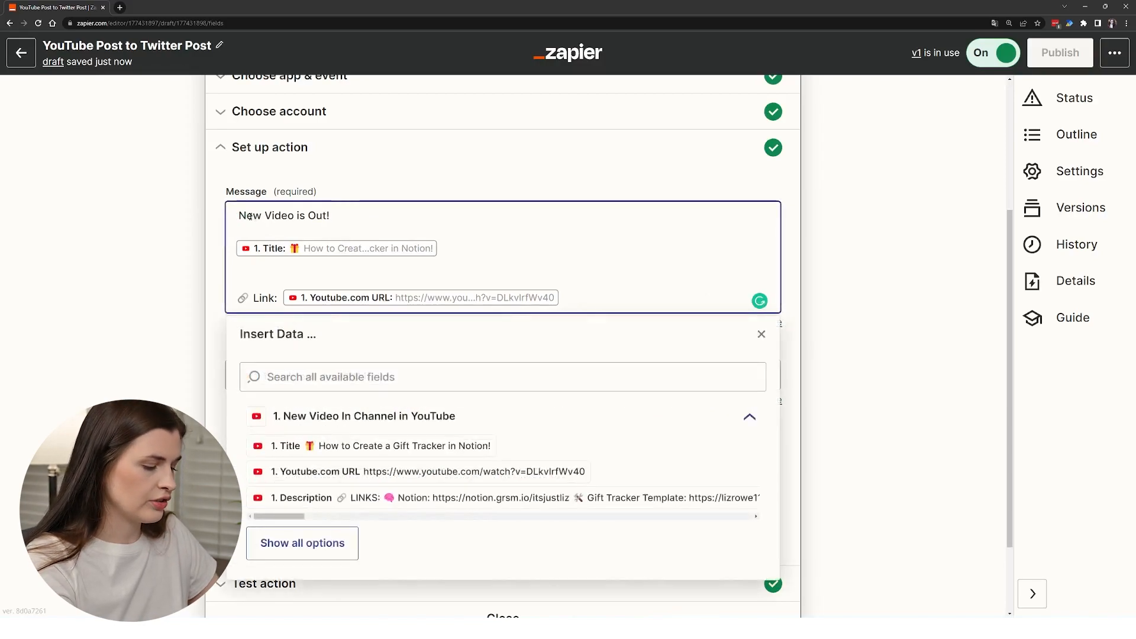
{"action": "key", "text": "super+period"}
{"action": "type", "text": "film"}
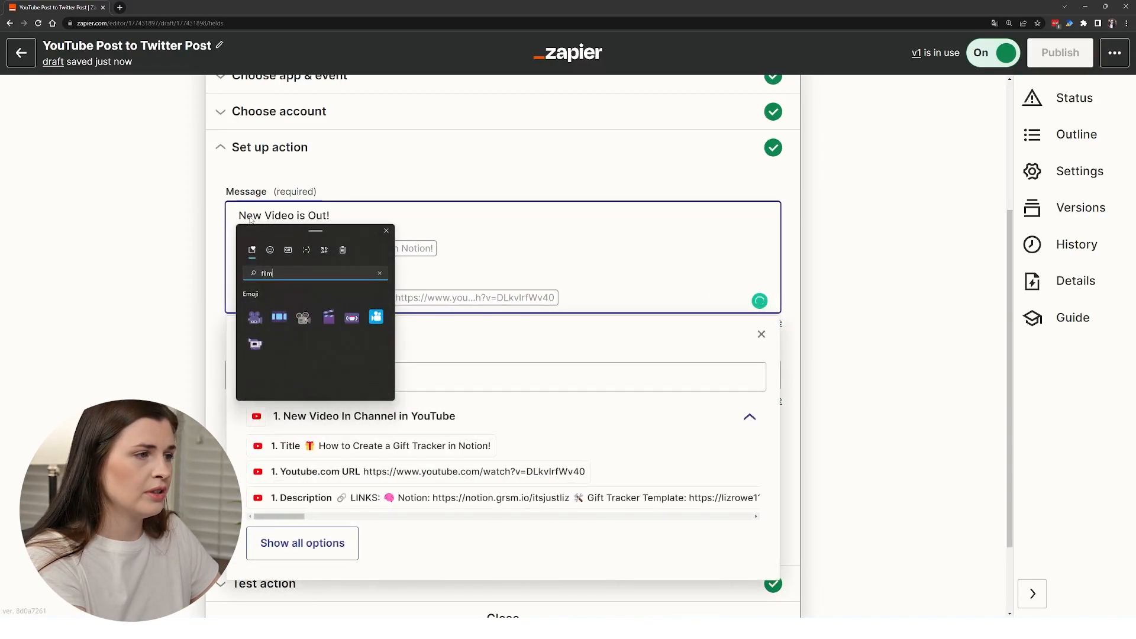
{"action": "left_click", "coordinate": [329, 318]}
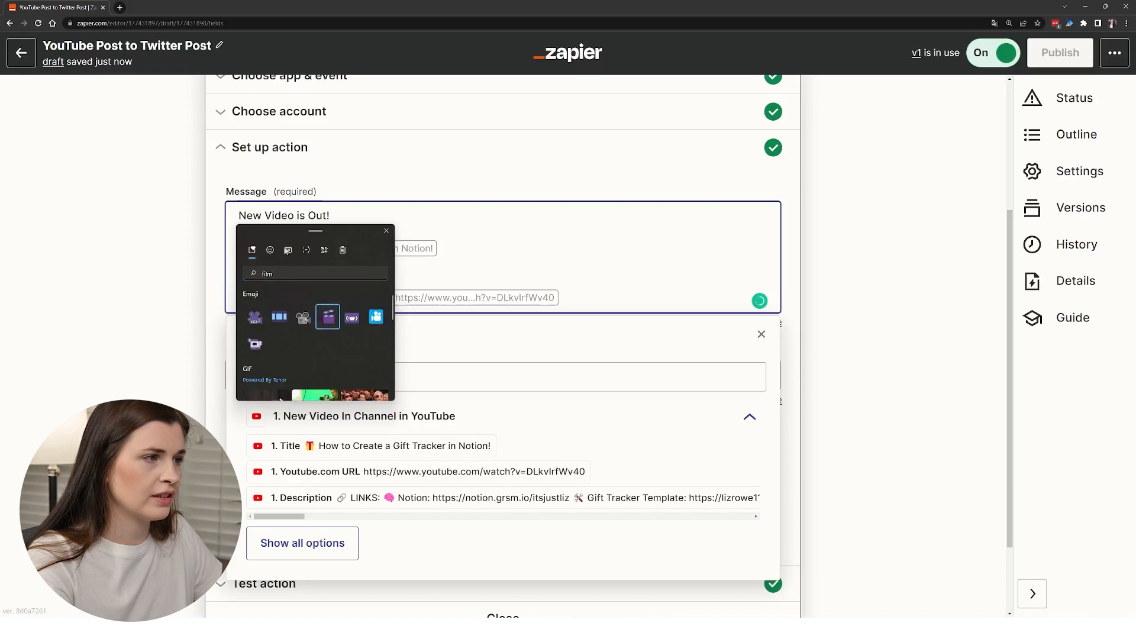
{"action": "left_click", "coordinate": [250, 217]}
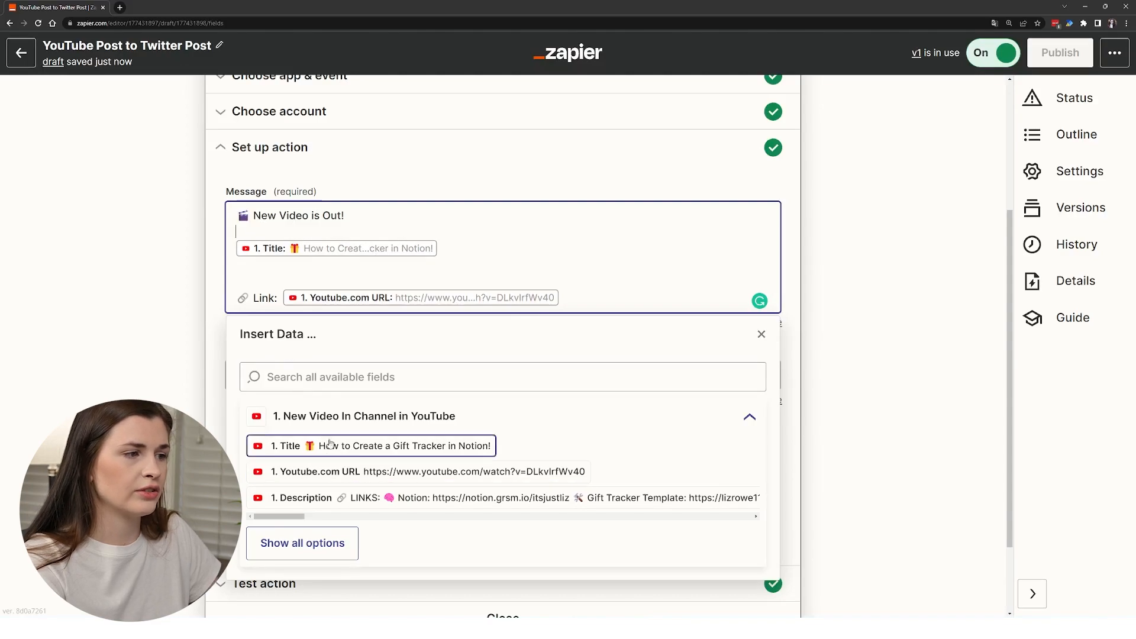
Look through all YouTube data fields available for the tweet message and close the list without inserting any.
{"action": "scroll", "coordinate": [357, 454], "scroll_direction": "down", "scroll_amount": 1}
{"action": "scroll", "coordinate": [357, 454], "scroll_direction": "down", "scroll_amount": 1}
{"action": "left_click", "coordinate": [355, 455]}
{"action": "scroll", "coordinate": [357, 461], "scroll_direction": "down", "scroll_amount": 3}
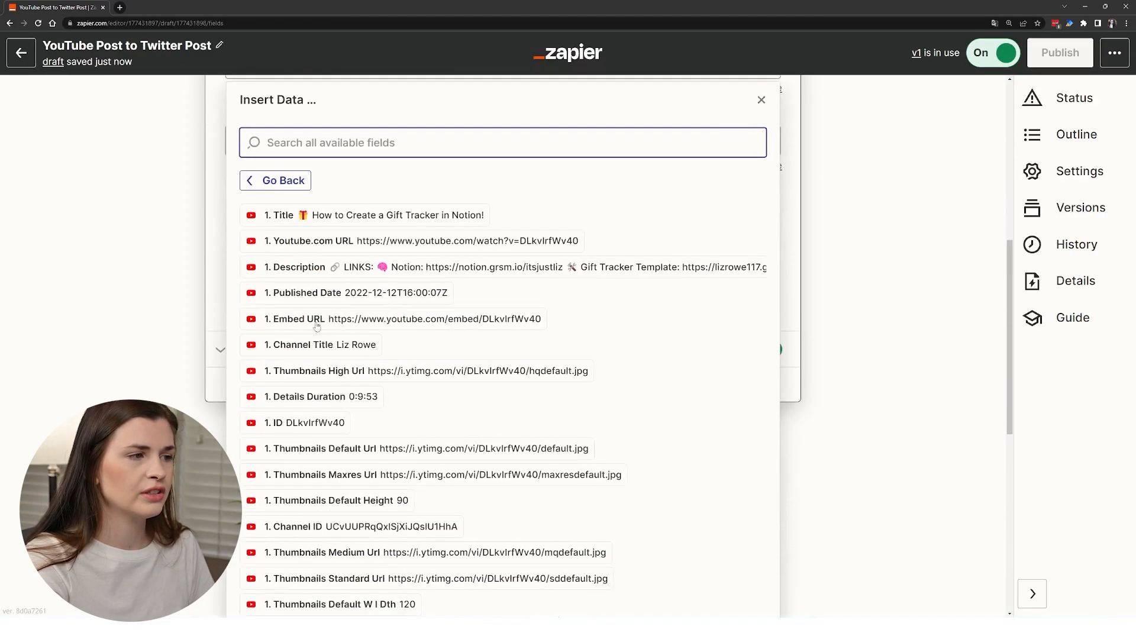
{"action": "scroll", "coordinate": [357, 468], "scroll_direction": "down", "scroll_amount": 7}
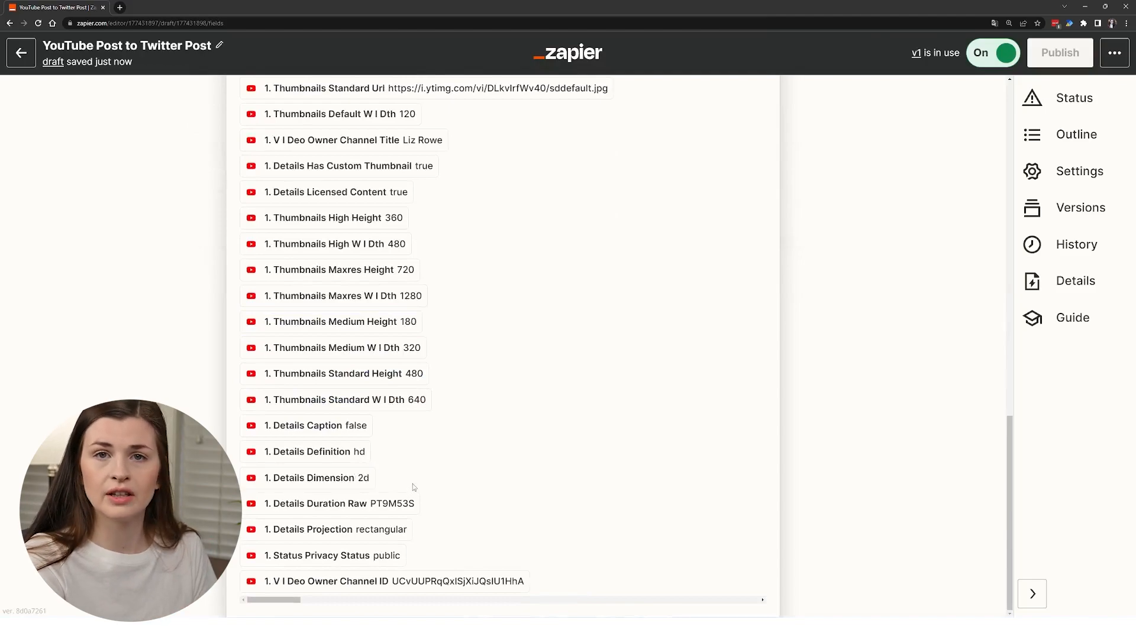
{"action": "scroll", "coordinate": [411, 492], "scroll_direction": "up", "scroll_amount": 10}
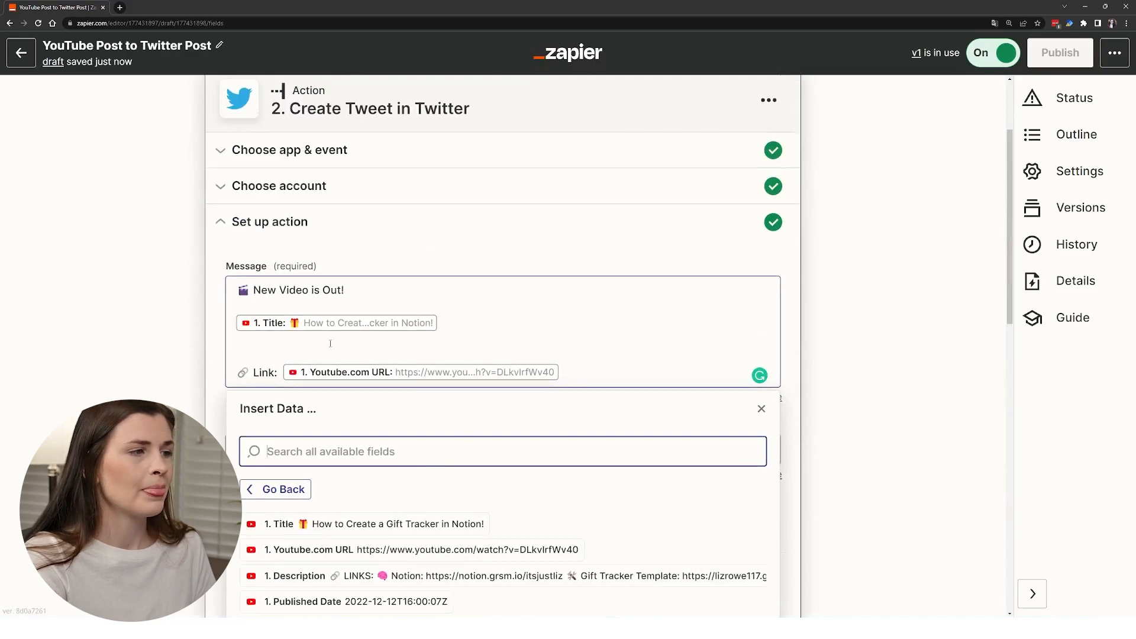
{"action": "scroll", "coordinate": [385, 503], "scroll_direction": "down", "scroll_amount": 2}
{"action": "left_click", "coordinate": [311, 286]}
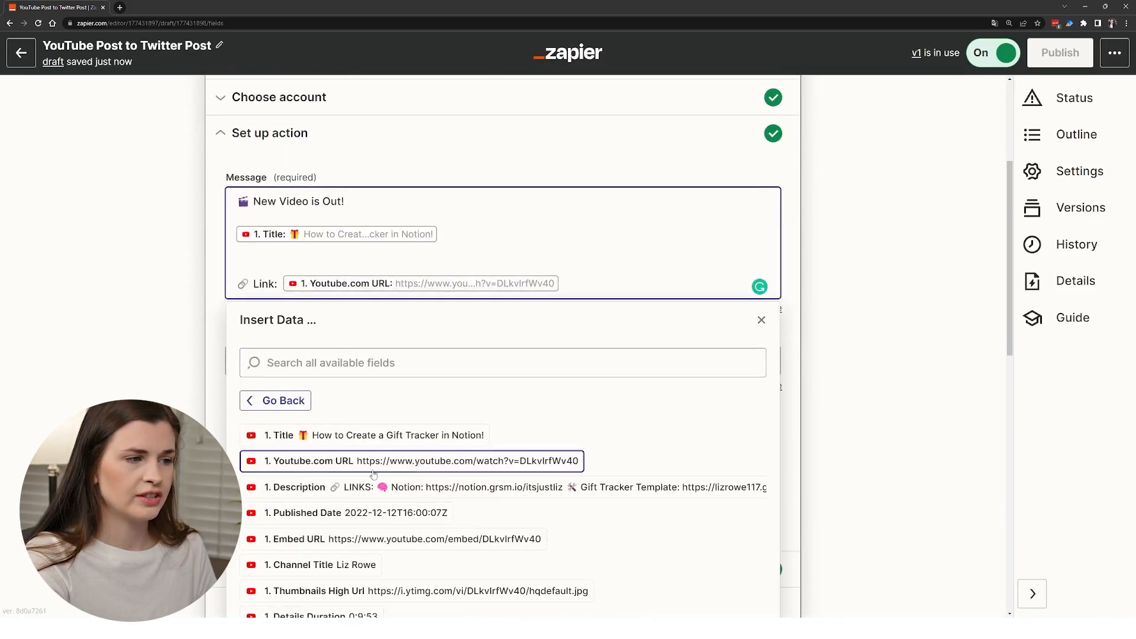
{"action": "left_click", "coordinate": [820, 267]}
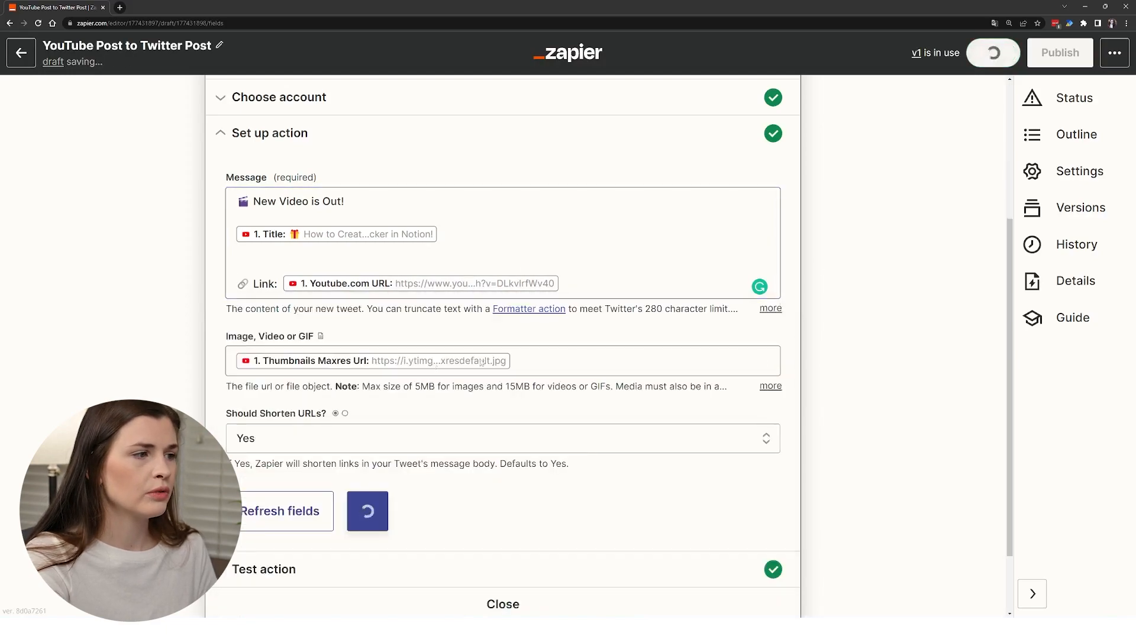
Examine the thumbnail URL options available for the tweet's image and close the list, keeping Thumbnails Maxres Url.
{"action": "left_click", "coordinate": [540, 367]}
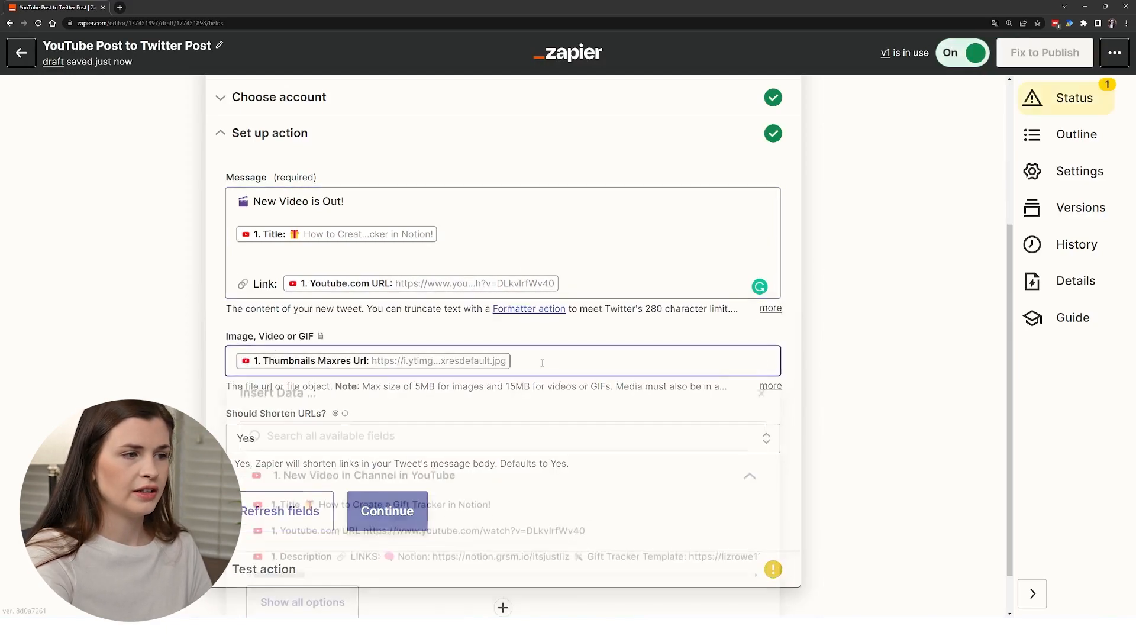
{"action": "left_click", "coordinate": [320, 555]}
{"action": "scroll", "coordinate": [509, 432], "scroll_direction": "down", "scroll_amount": 6}
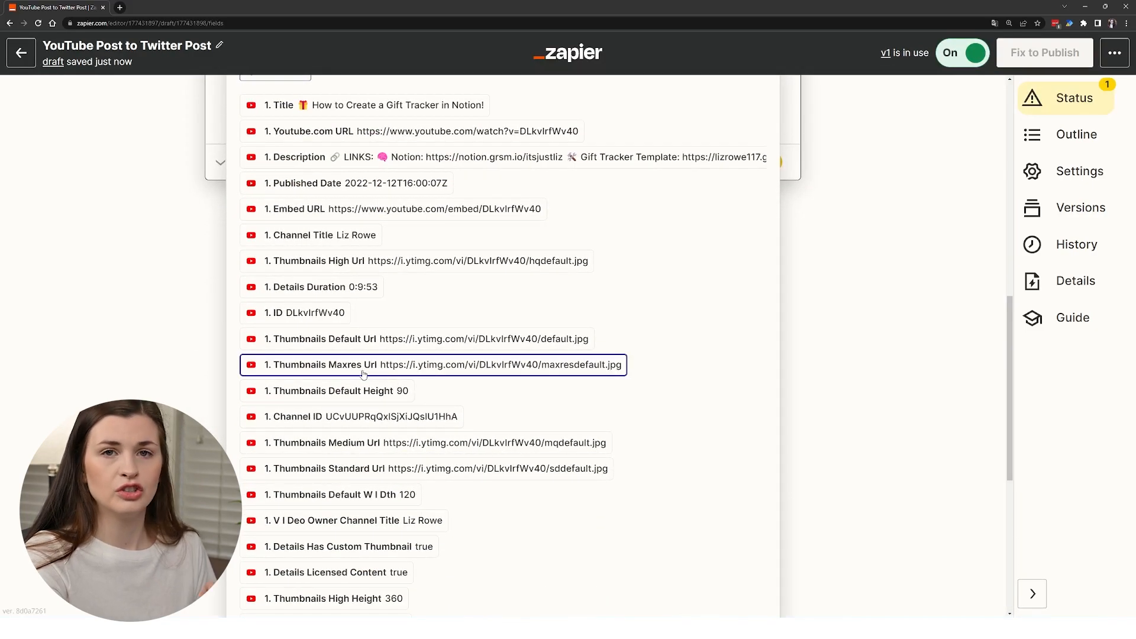
{"action": "left_click", "coordinate": [618, 371]}
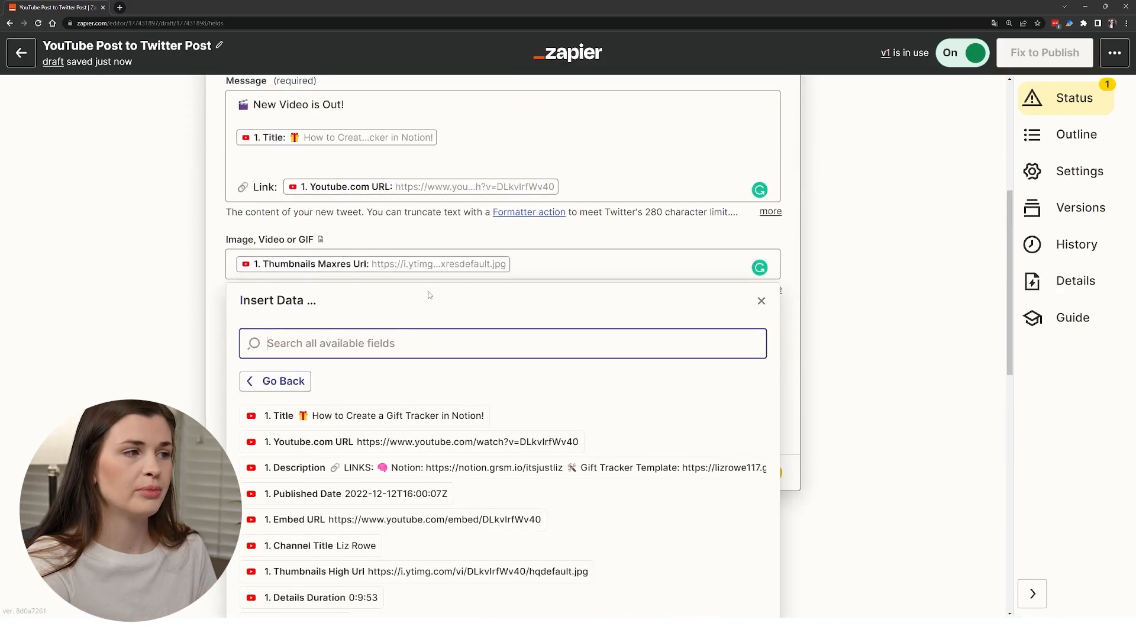
{"action": "left_click", "coordinate": [496, 232]}
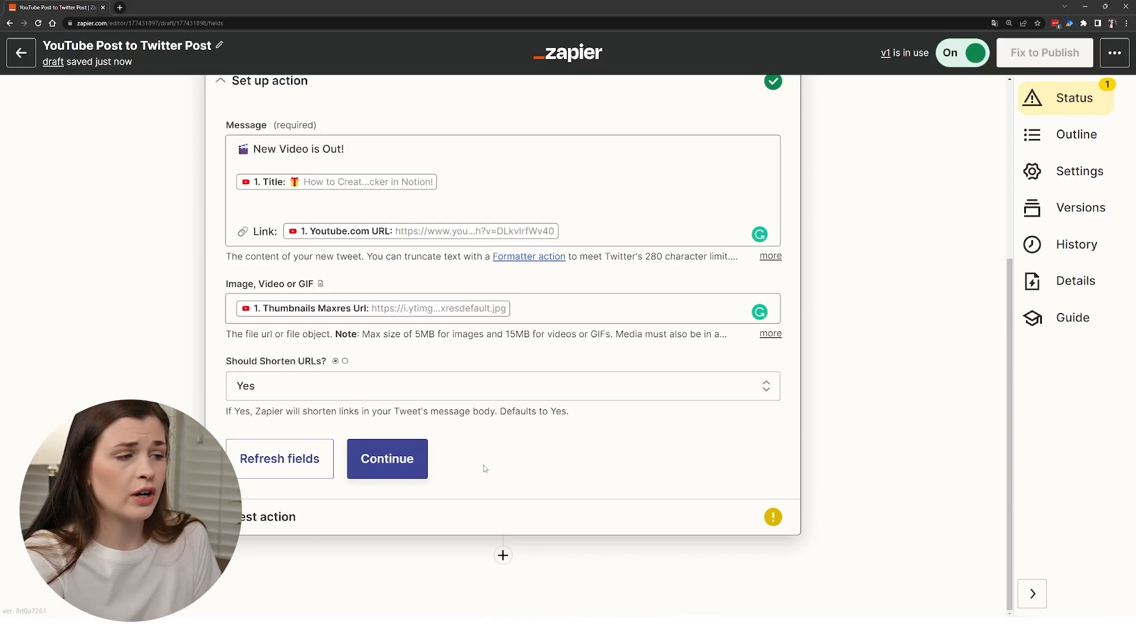
Continue to the tweet action's test, skip it and publish the Zap.
{"action": "left_click", "coordinate": [419, 461]}
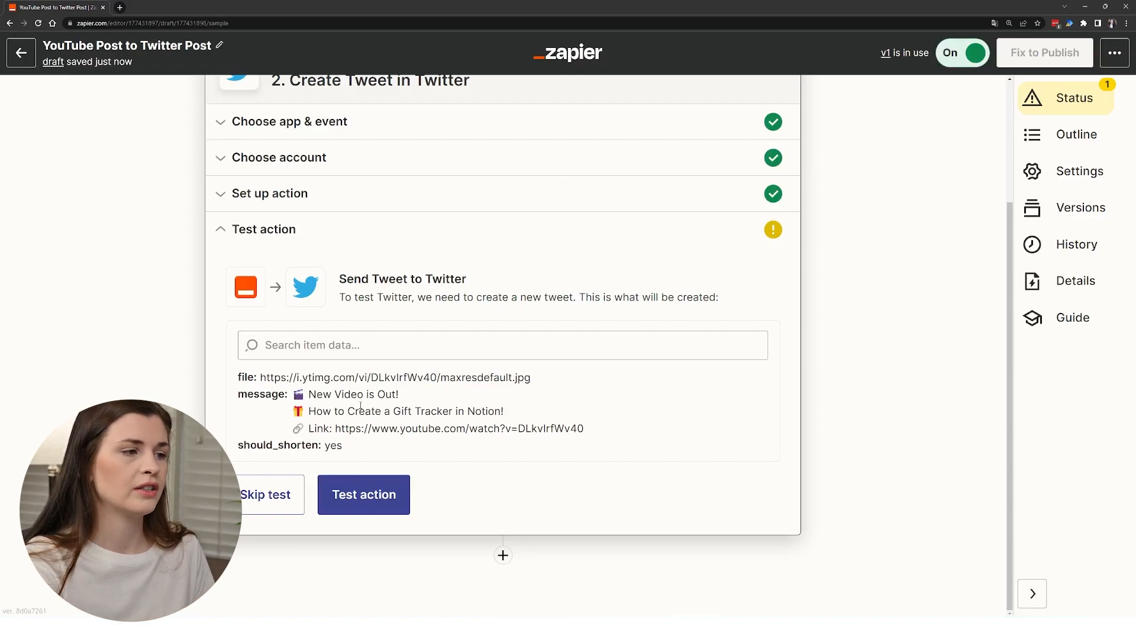
{"action": "left_click", "coordinate": [253, 499]}
{"action": "left_click", "coordinate": [625, 358]}
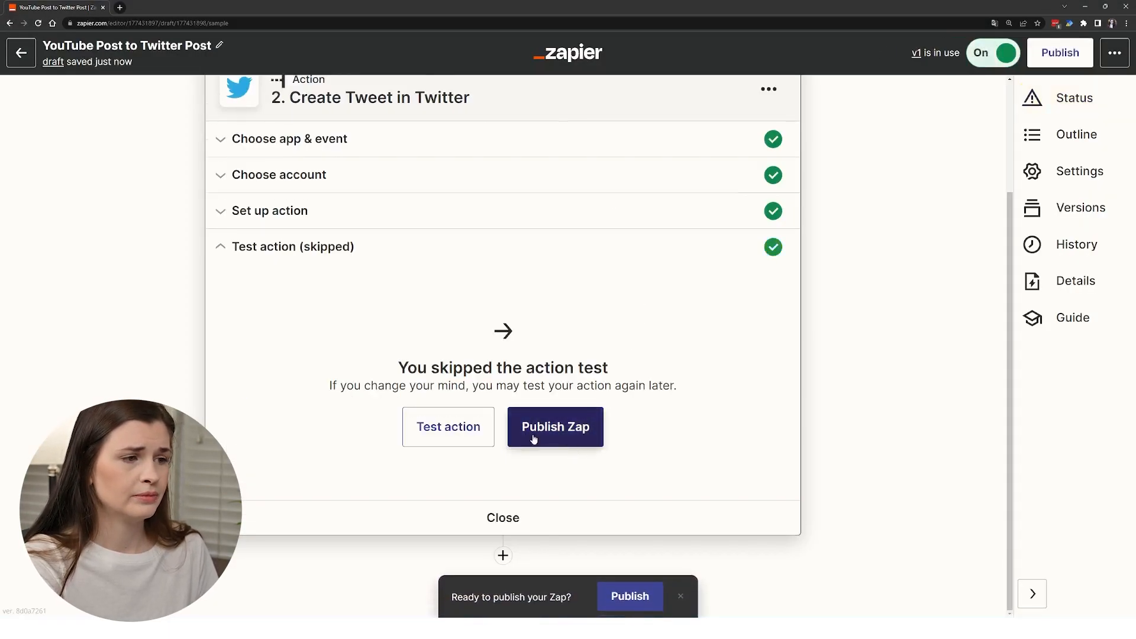
{"action": "left_click", "coordinate": [552, 435]}
{"action": "left_click", "coordinate": [593, 370]}
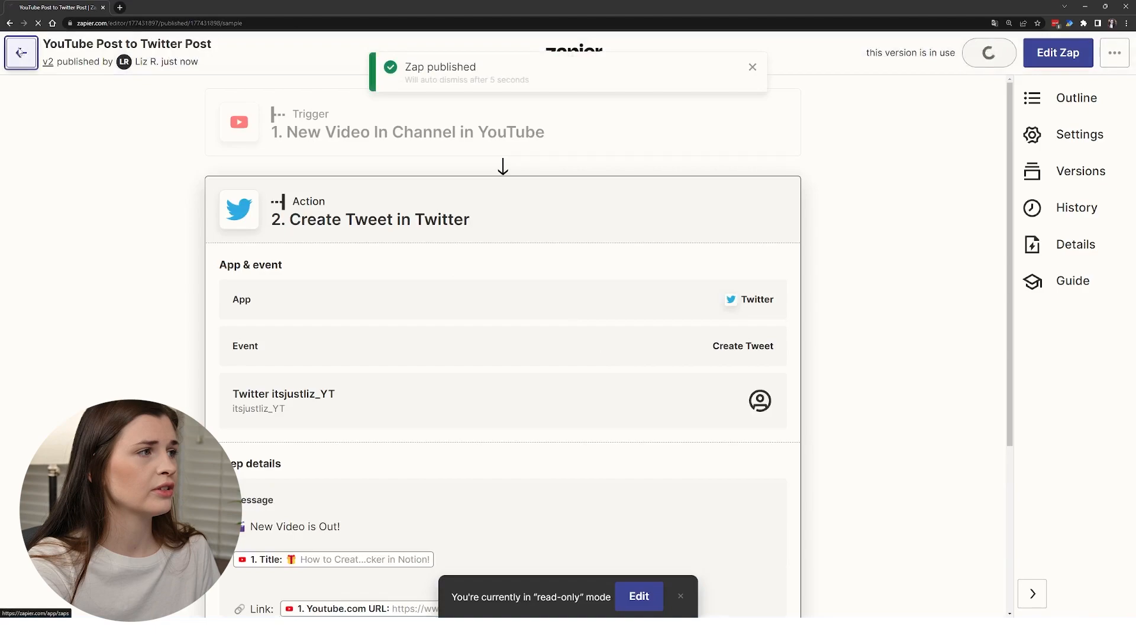
Return to the list of Zaps and check the last edit and running status of "YouTube Post to Twitter Post".
{"action": "left_click", "coordinate": [21, 53]}
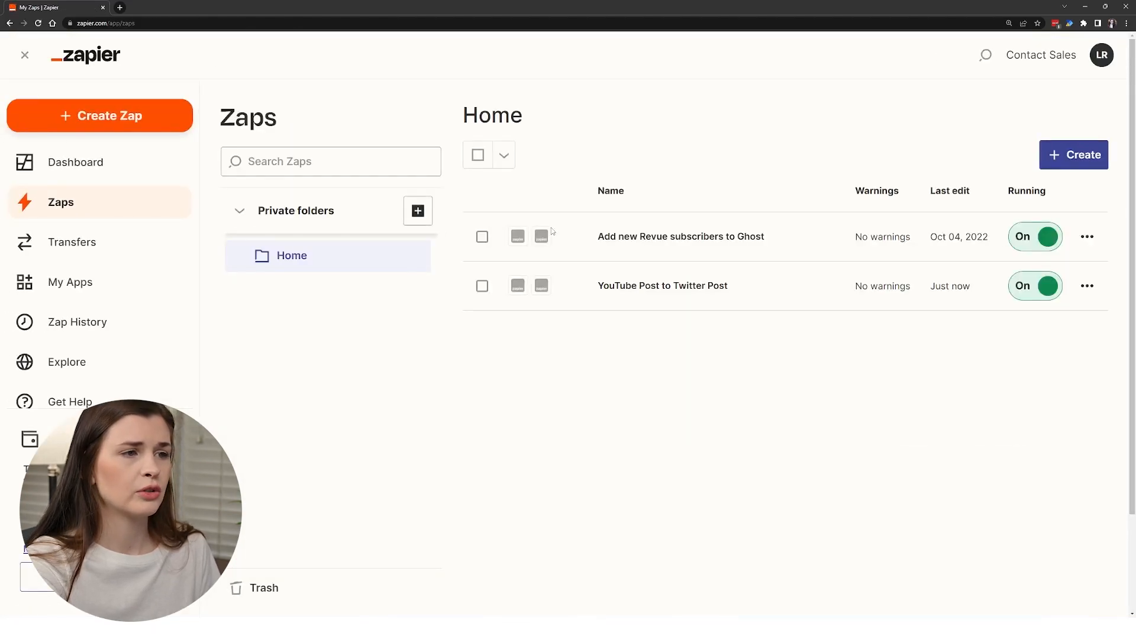
{"action": "left_click_drag", "start_coordinate": [924, 290], "coordinate": [975, 289]}
{"action": "left_click", "coordinate": [1027, 332]}
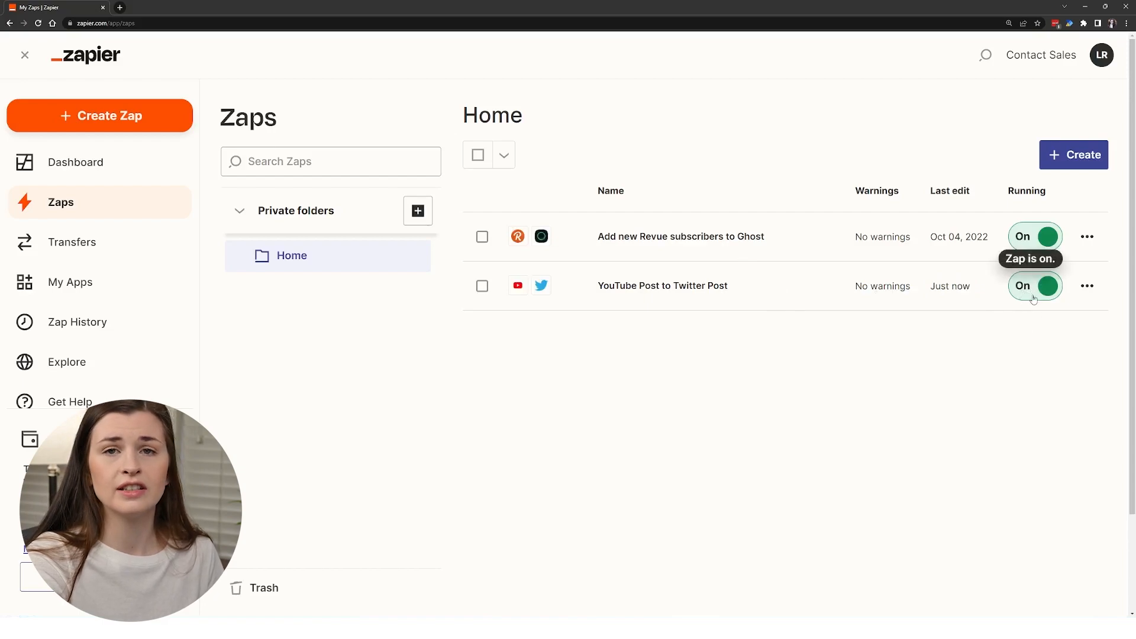